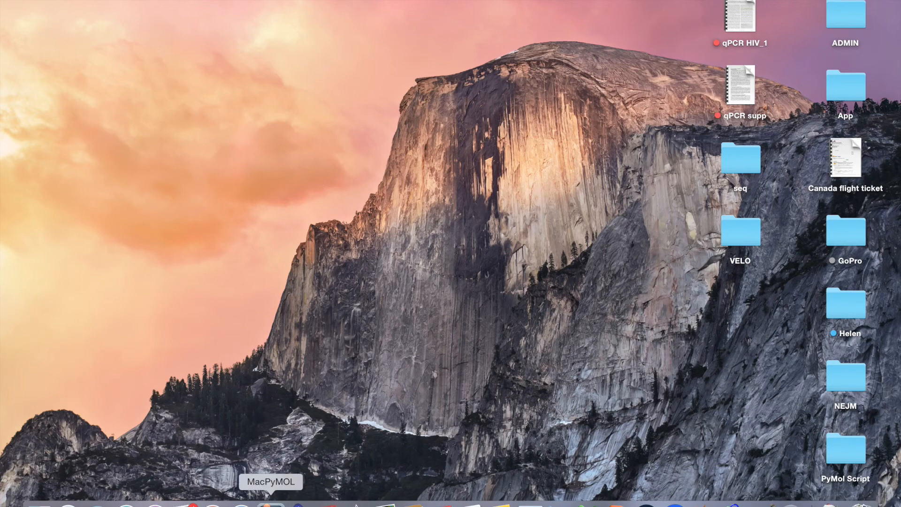
# Launch MacPyMOL from the Dock and stretch its window across the full screen width
pyautogui.click(271, 504)
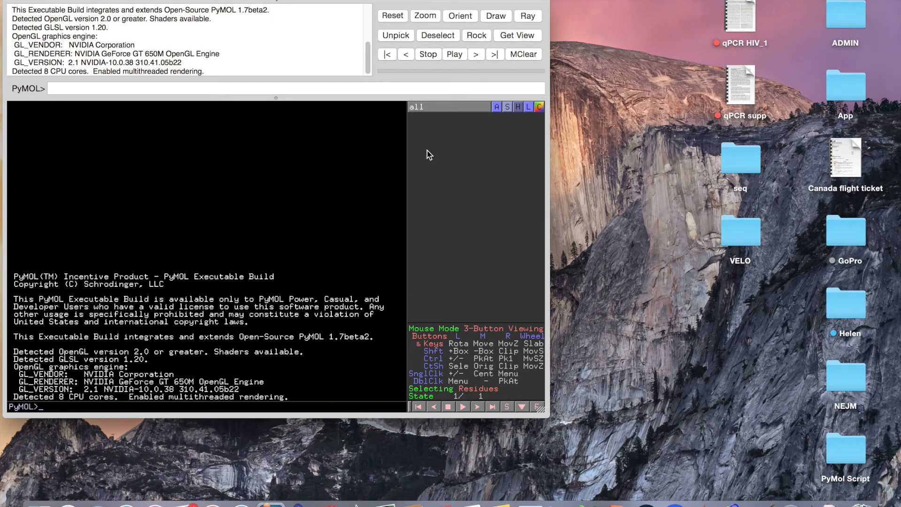
pyautogui.moveTo(547, 415); pyautogui.dragTo(897, 484)
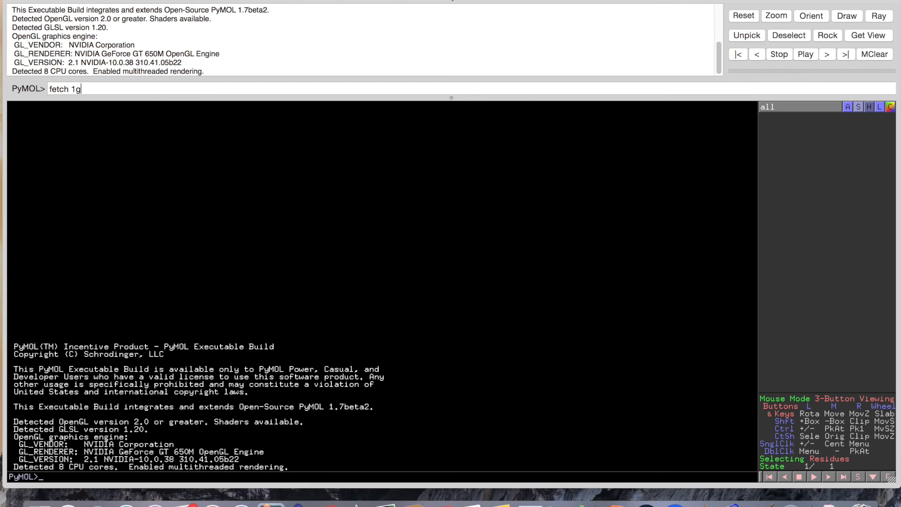
# Fetch 1gc1 and 4nco, then rotate and zoom out until both structures are visible
pyautogui.press('Return')
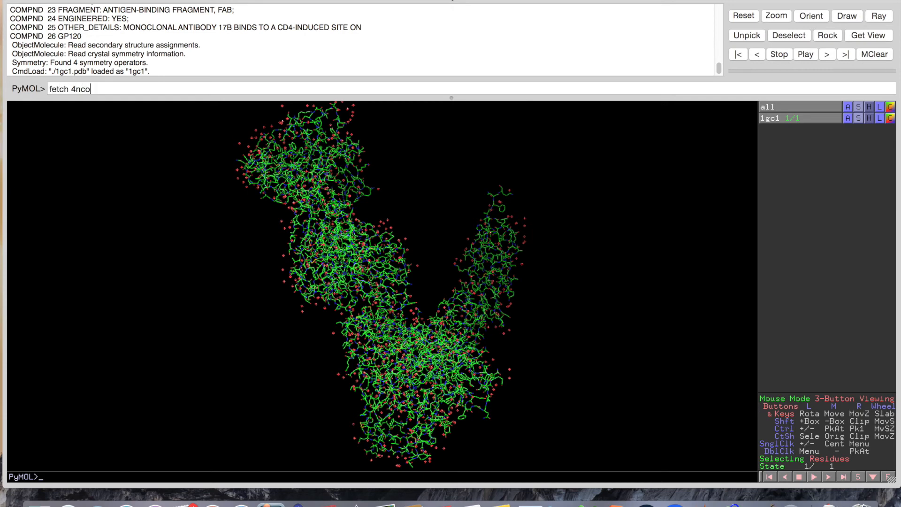
pyautogui.press('Return')
pyautogui.moveTo(419, 207); pyautogui.dragTo(423, 227)
pyautogui.moveTo(440, 323); pyautogui.dragTo(440, 270, button='middle')
pyautogui.moveTo(439, 270); pyautogui.dragTo(430, 21, button='right')
pyautogui.moveTo(426, 255); pyautogui.dragTo(432, 80, button='right')
pyautogui.moveTo(424, 256)
pyautogui.mouseDown()
pyautogui.moveTo(431, 223)
pyautogui.moveTo(410, 207)
pyautogui.moveTo(412, 256)
pyautogui.mouseUp()
pyautogui.moveTo(452, 311); pyautogui.dragTo(495, 214, button='middle')
pyautogui.moveTo(475, 306); pyautogui.dragTo(410, 187)
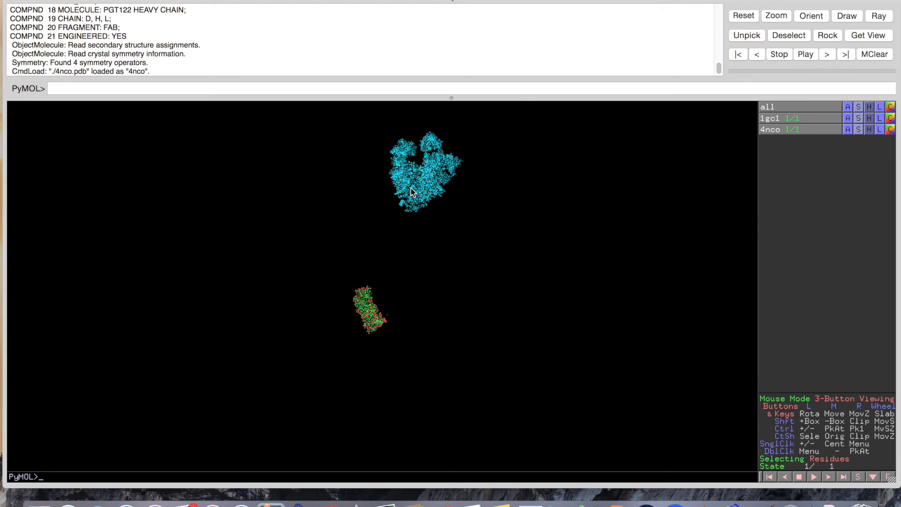
# Select lysine 421 on 1gc1 chain G and zoom the view onto it
pyautogui.click(369, 308)
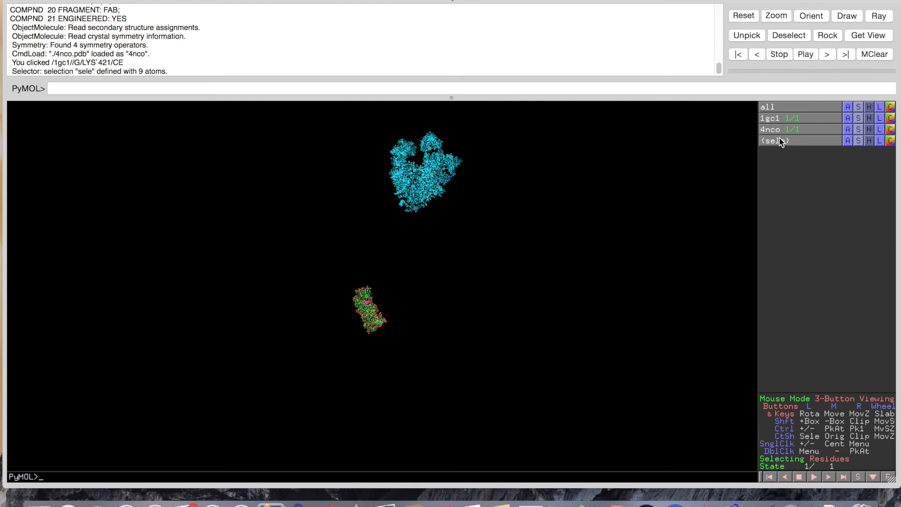
pyautogui.click(847, 141)
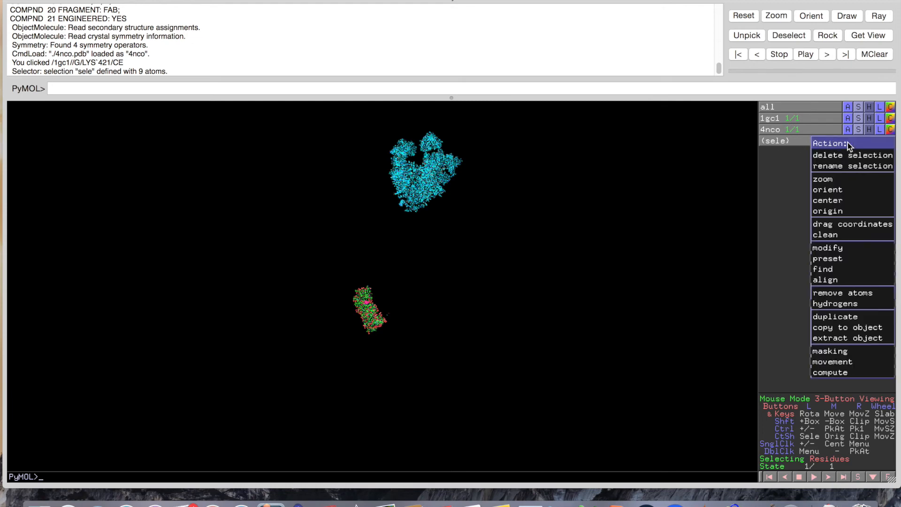
pyautogui.click(846, 190)
# Zoom back out from lysine 421 until the whole 1gc1 complex is visible
pyautogui.moveTo(523, 199)
pyautogui.mouseDown()
pyautogui.moveTo(537, 167)
pyautogui.moveTo(531, 232)
pyautogui.mouseUp()
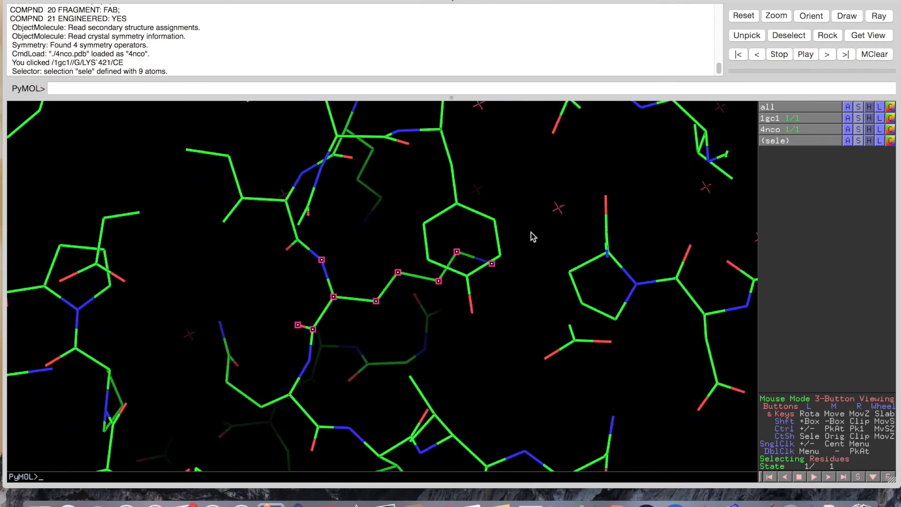
pyautogui.moveTo(530, 233); pyautogui.dragTo(521, 179, button='right')
pyautogui.moveTo(497, 249); pyautogui.dragTo(496, 204)
pyautogui.moveTo(496, 204); pyautogui.dragTo(500, 23, button='right')
pyautogui.moveTo(507, 291); pyautogui.dragTo(509, 278)
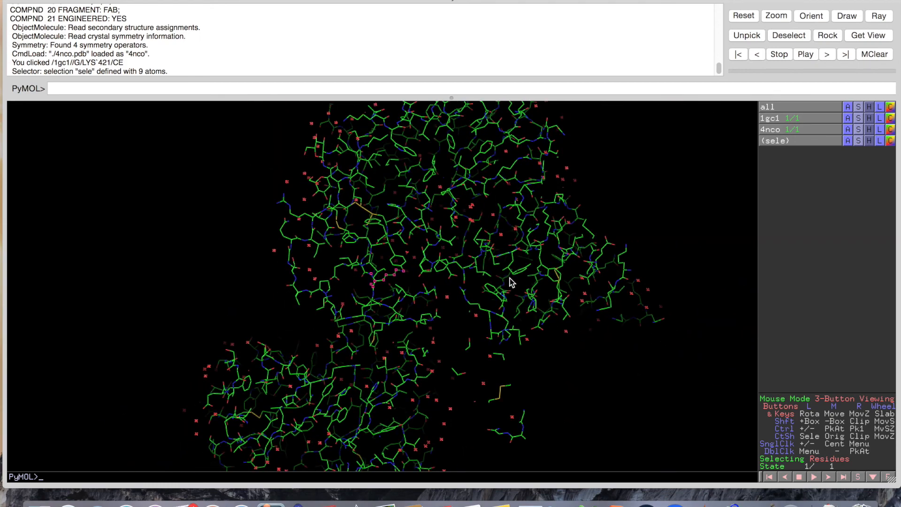
pyautogui.scroll(4, 511, 282)
pyautogui.scroll(-2, 511, 282)
pyautogui.scroll(-3, 509, 278)
pyautogui.scroll(5, 510, 278)
pyautogui.moveTo(509, 279); pyautogui.dragTo(500, 155, button='right')
pyautogui.moveTo(505, 328); pyautogui.dragTo(500, 198, button='right')
pyautogui.moveTo(497, 340); pyautogui.dragTo(497, 263, button='right')
pyautogui.moveTo(494, 317); pyautogui.dragTo(505, 222)
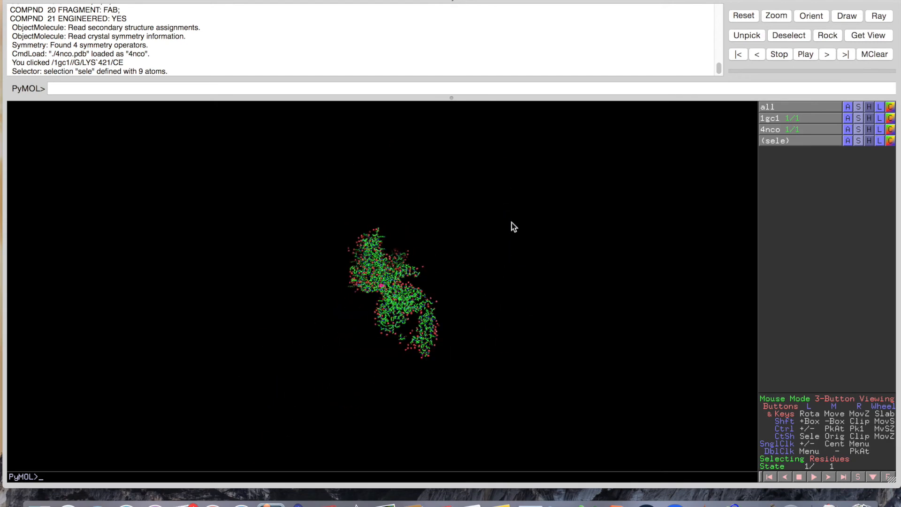
# Reposition and turn the 1gc1 complex upright into a new orientation
pyautogui.moveTo(374, 218); pyautogui.dragTo(336, 225, button='middle')
pyautogui.moveTo(344, 263); pyautogui.dragTo(370, 278, button='right')
pyautogui.moveTo(369, 278); pyautogui.dragTo(332, 276)
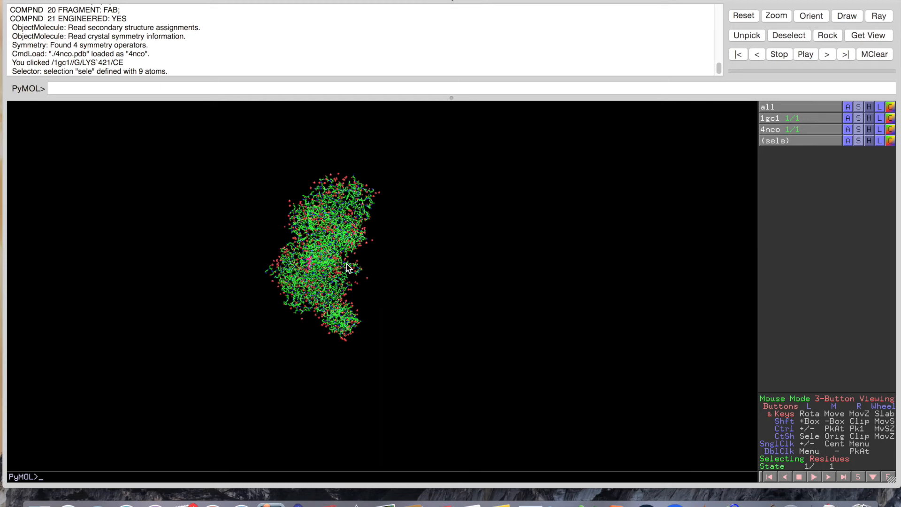
pyautogui.moveTo(348, 268); pyautogui.dragTo(412, 277)
pyautogui.moveTo(394, 247)
pyautogui.mouseDown()
pyautogui.moveTo(352, 241)
pyautogui.moveTo(317, 332)
pyautogui.moveTo(345, 302)
pyautogui.moveTo(340, 294)
pyautogui.moveTo(382, 267)
pyautogui.moveTo(328, 262)
pyautogui.moveTo(313, 277)
pyautogui.moveTo(403, 258)
pyautogui.moveTo(380, 252)
pyautogui.mouseUp()
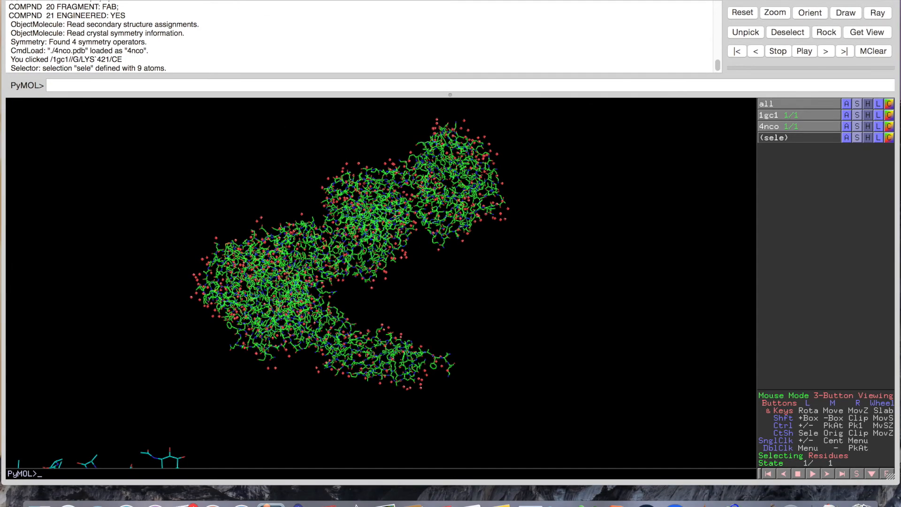
# Show the sequence bar in Chains sequence mode above the structures
pyautogui.click(246, 2)
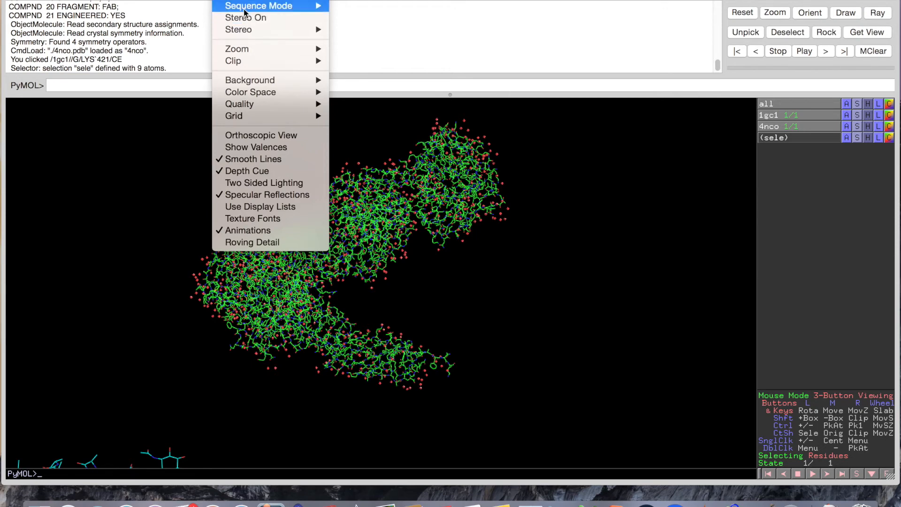
pyautogui.moveTo(247, 7)
pyautogui.click(374, 30)
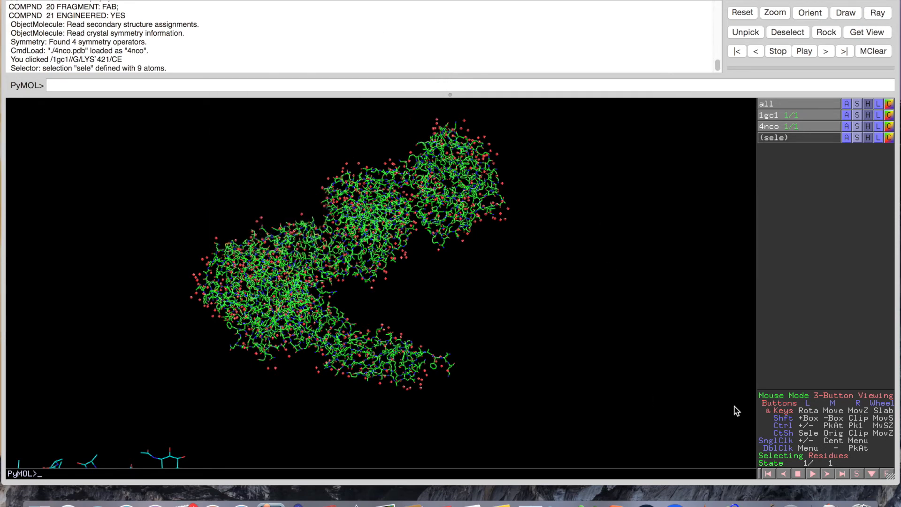
pyautogui.click(856, 474)
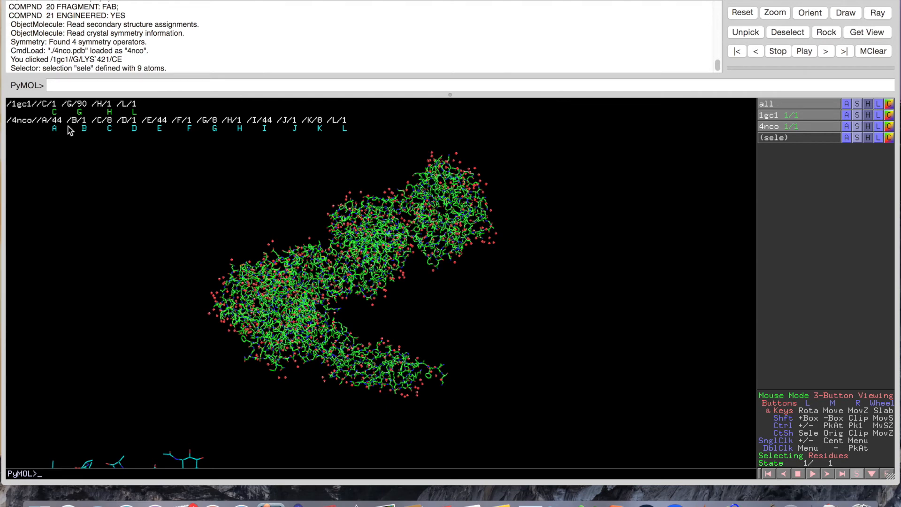
# Try selecting 1gc1 chains C, G, H and L in the sequence bar, then clear the selection
pyautogui.moveTo(60, 117); pyautogui.dragTo(135, 115)
pyautogui.click(135, 112)
pyautogui.click(112, 112)
pyautogui.click(79, 112)
pyautogui.click(55, 112)
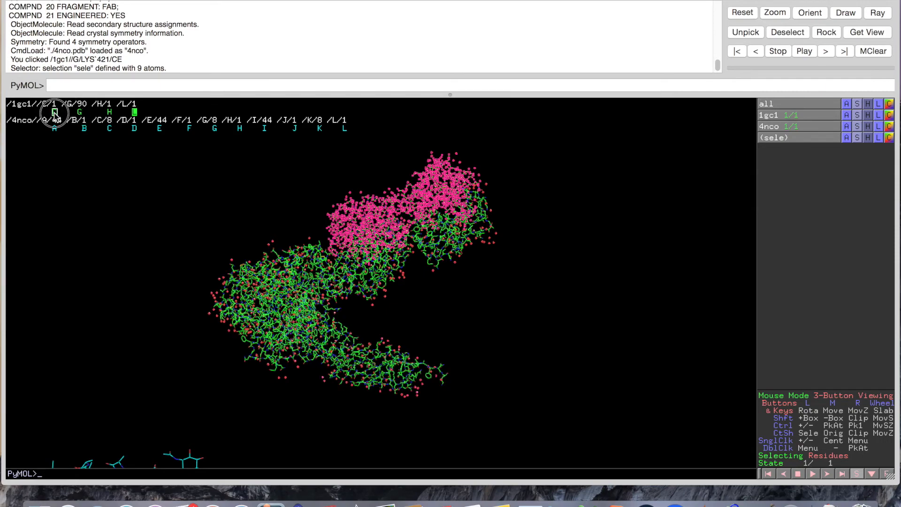
pyautogui.click(134, 113)
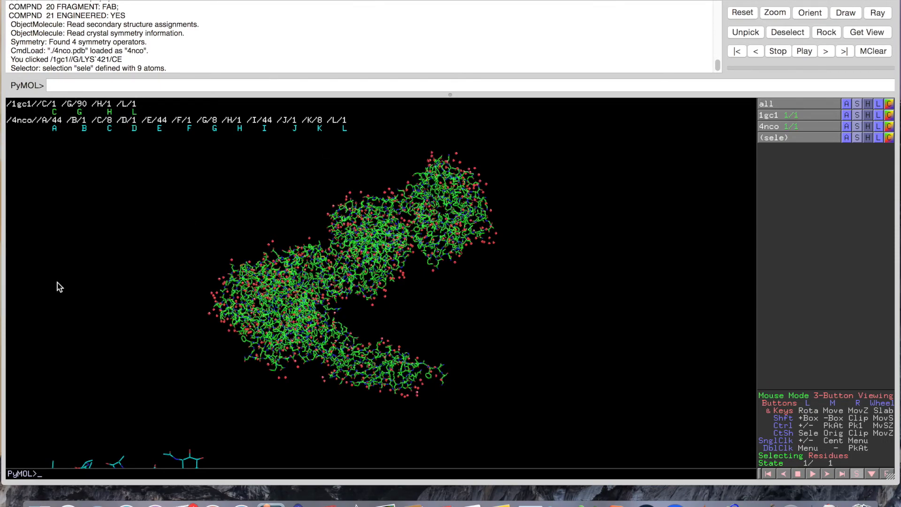
# Rotate 4nco into view beside 1gc1 and select the NAG 1276 sugar on its chain E
pyautogui.moveTo(207, 301); pyautogui.dragTo(266, 248)
pyautogui.moveTo(258, 314)
pyautogui.mouseDown()
pyautogui.moveTo(262, 245)
pyautogui.moveTo(265, 321)
pyautogui.mouseUp()
pyautogui.moveTo(265, 318); pyautogui.dragTo(275, 277, button='right')
pyautogui.rightClick(282, 303)
pyautogui.rightClick(286, 239)
pyautogui.click(288, 254)
pyautogui.moveTo(288, 253); pyautogui.dragTo(227, 251, button='right')
pyautogui.moveTo(263, 284); pyautogui.dragTo(258, 242, button='right')
pyautogui.moveTo(257, 242); pyautogui.dragTo(356, 268)
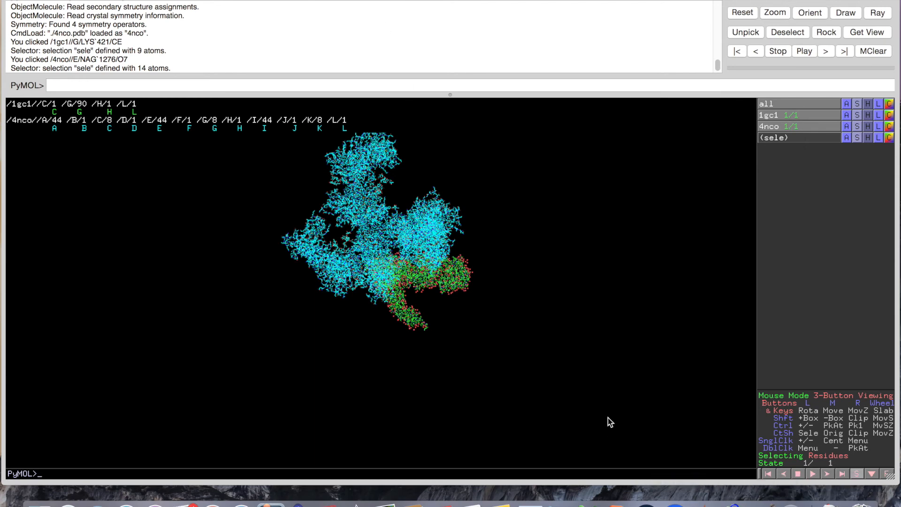
# Search the RCSB PDB for 'gp120 gp41'
pyautogui.click(241, 502)
pyautogui.click(287, 118)
pyautogui.write('gp120 gp')
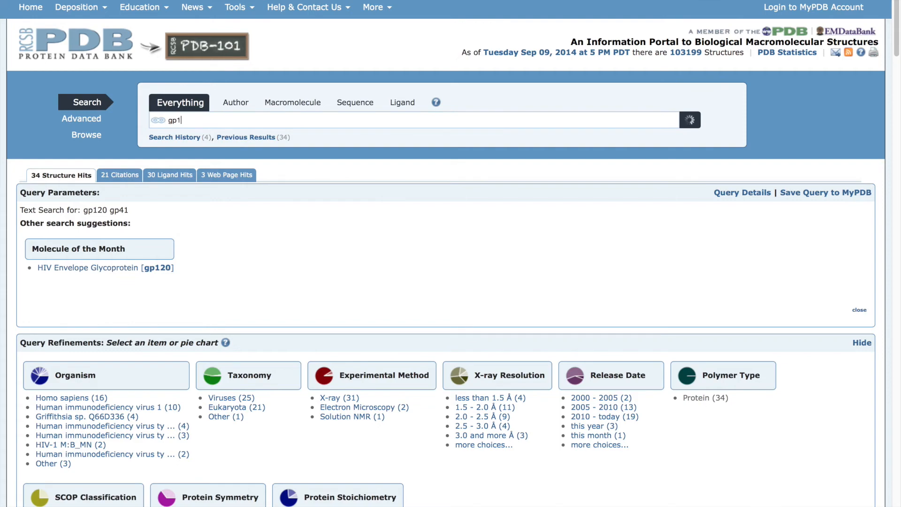
pyautogui.write('41')
pyautogui.press('Return')
# Expand 4NCO's polymer details to find gp120 on chains A, E and I, then open Mission Control
pyautogui.scroll(-20, 105, 460)
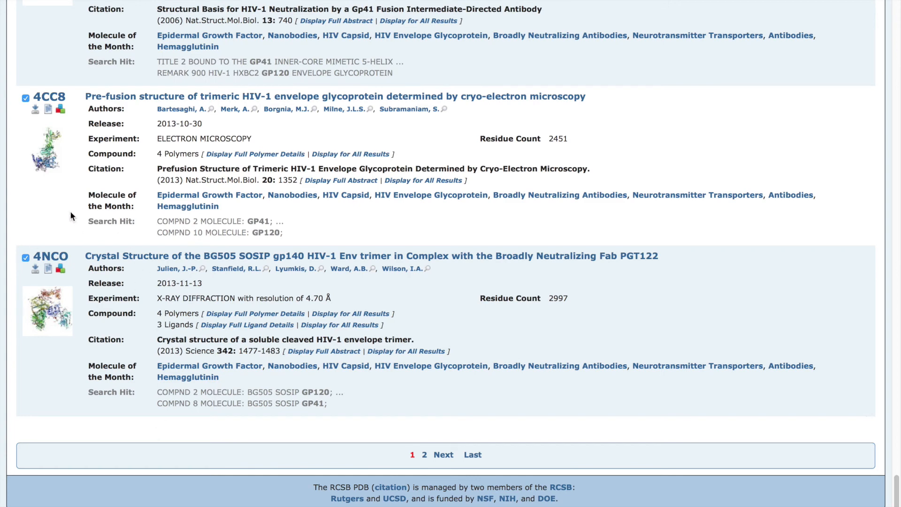
pyautogui.click(231, 318)
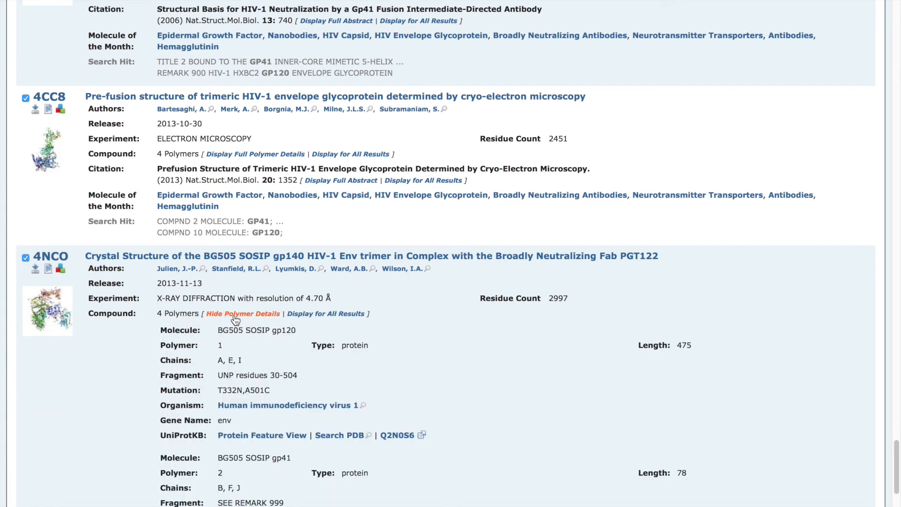
pyautogui.scroll(-4, 407, 361)
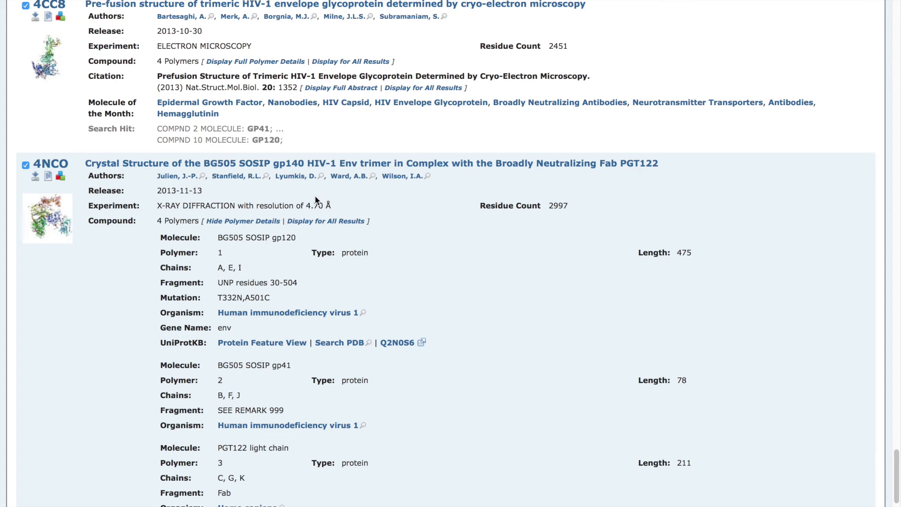
pyautogui.scroll(-2, 315, 201)
pyautogui.hotkey('ctrl', 'Up')
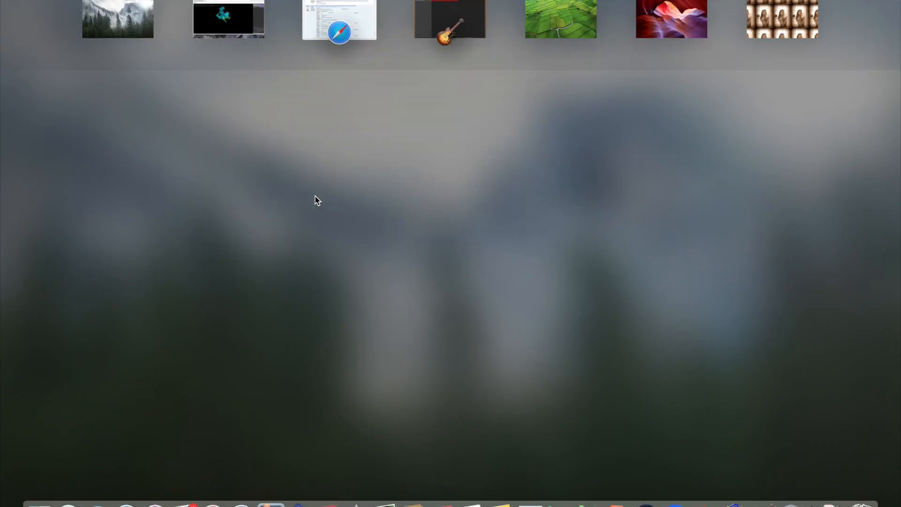
# Back in PyMOL, select 4nco chains A, E and I in the sequence bar
pyautogui.click(251, 22)
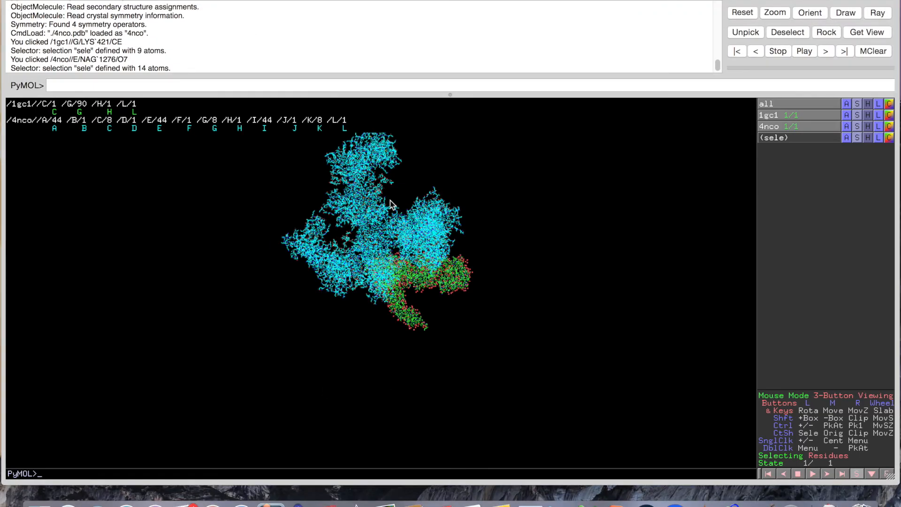
pyautogui.click(55, 129)
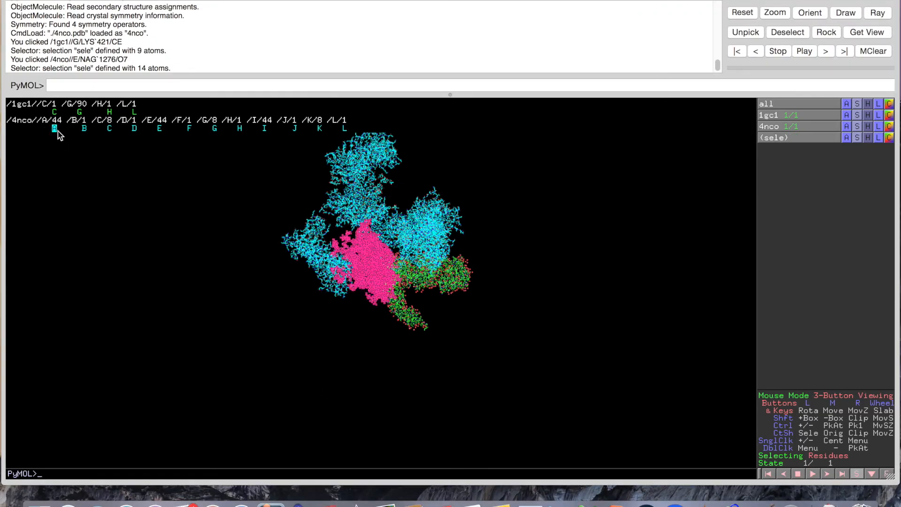
pyautogui.click(160, 128)
pyautogui.click(264, 130)
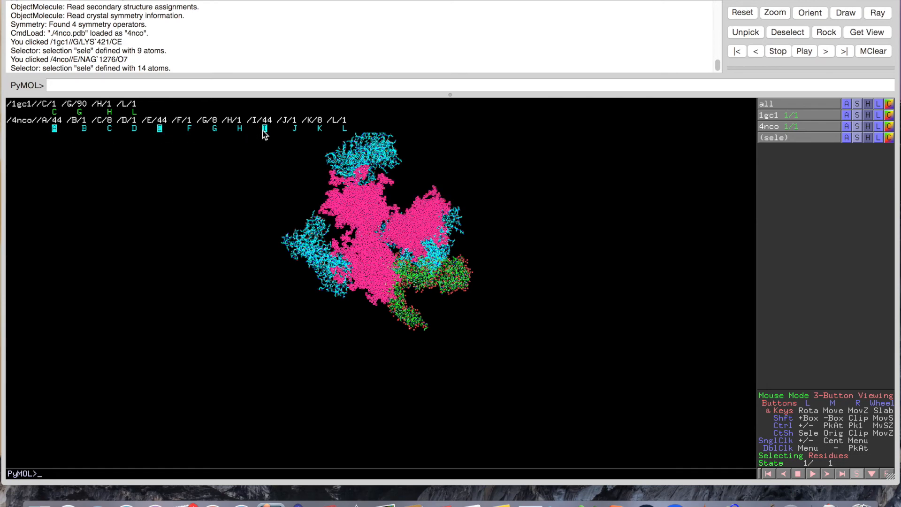
pyautogui.moveTo(432, 398)
pyautogui.mouseDown()
pyautogui.moveTo(426, 370)
pyautogui.moveTo(429, 396)
pyautogui.mouseUp()
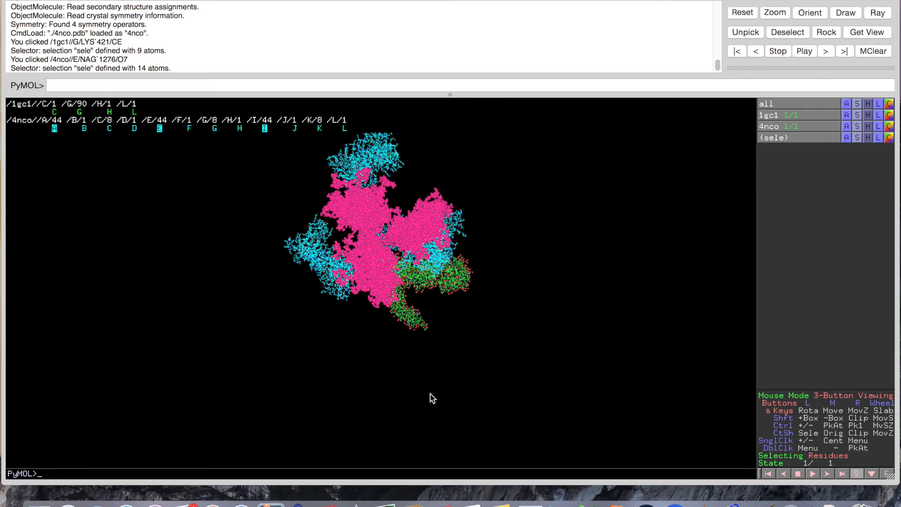
# Zoom onto the selected gp120 chains and extract them into a new object, obj01
pyautogui.click(839, 138)
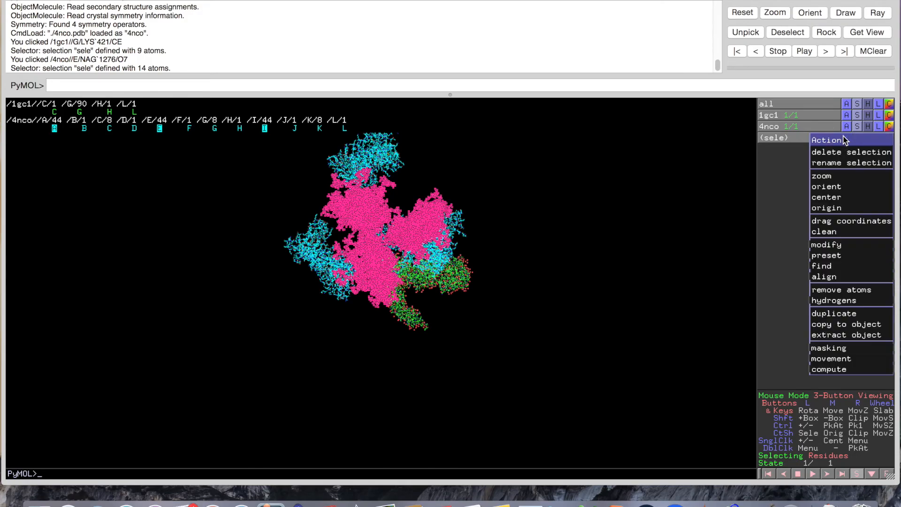
pyautogui.click(836, 181)
pyautogui.moveTo(396, 266); pyautogui.dragTo(315, 276)
pyautogui.moveTo(501, 289); pyautogui.dragTo(432, 289)
pyautogui.click(846, 137)
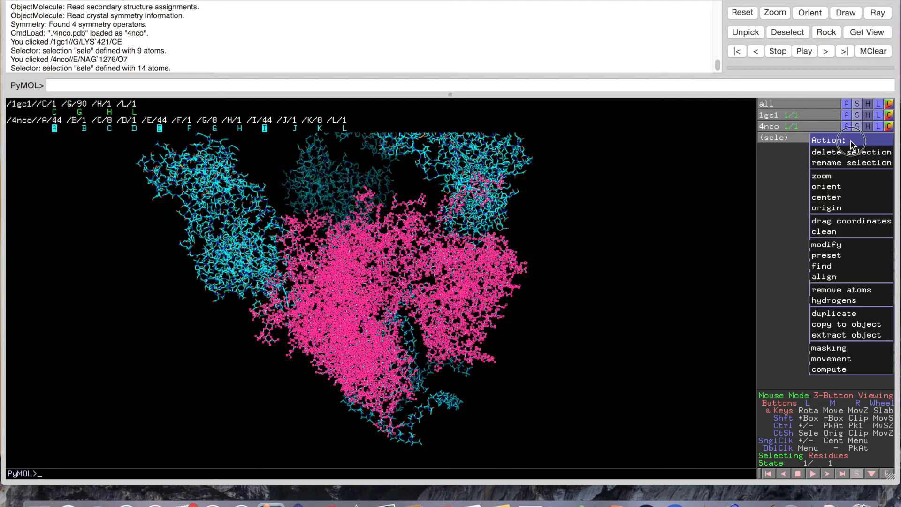
pyautogui.click(848, 334)
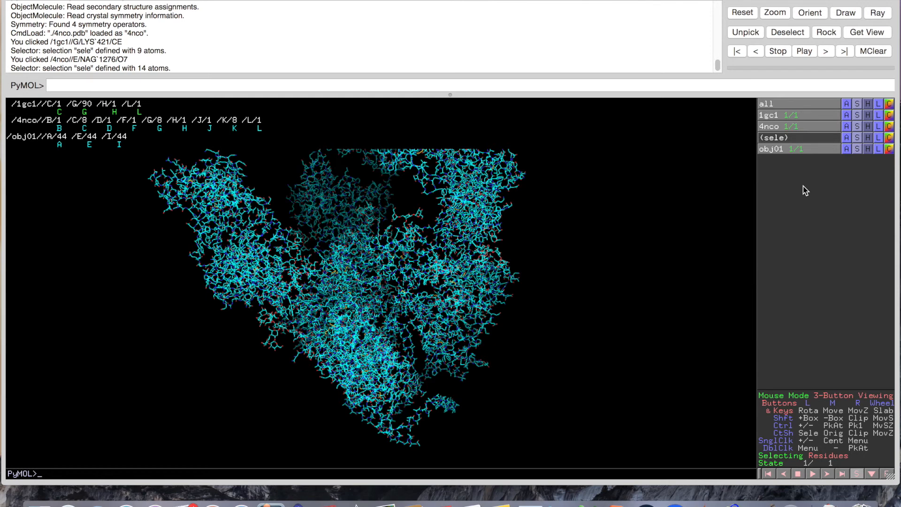
# Toggle obj01's visibility off and on to check what it contains
pyautogui.click(792, 148)
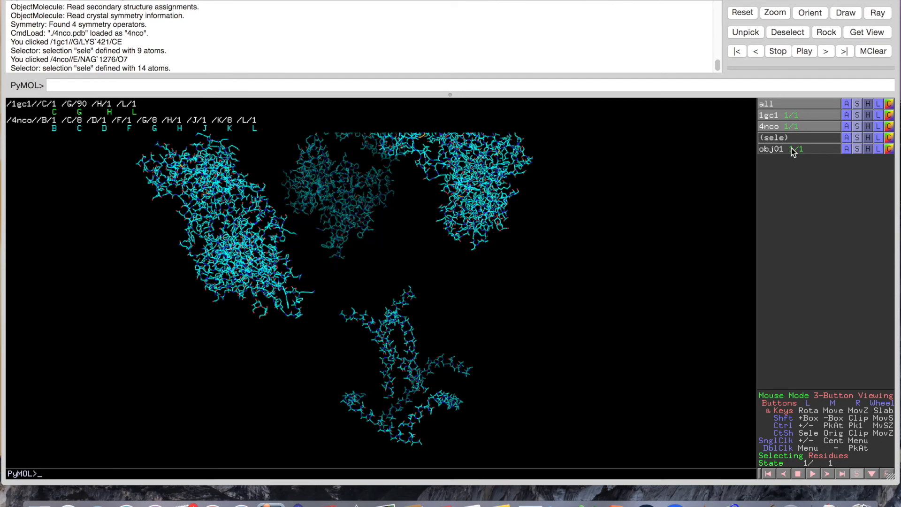
pyautogui.click(791, 148)
pyautogui.click(791, 148)
pyautogui.click(791, 148)
pyautogui.click(791, 148)
pyautogui.click(792, 148)
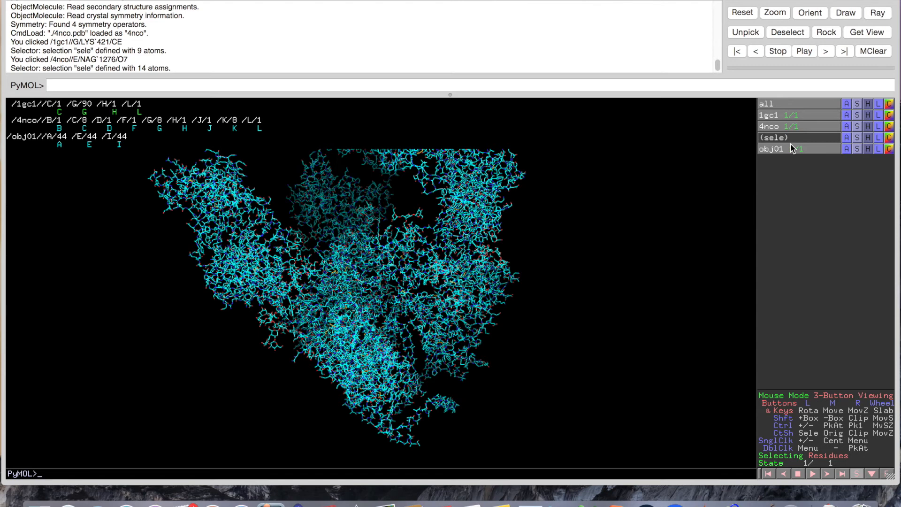
# Rename obj01 to gp120
pyautogui.click(846, 150)
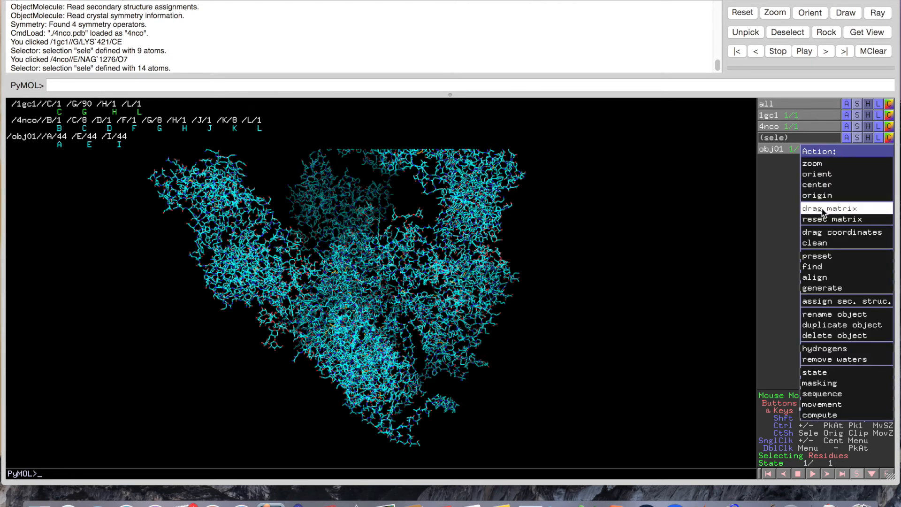
pyautogui.click(839, 315)
pyautogui.press('BackSpace')
pyautogui.press('BackSpace')
pyautogui.press('BackSpace')
pyautogui.press('BackSpace')
pyautogui.press('BackSpace')
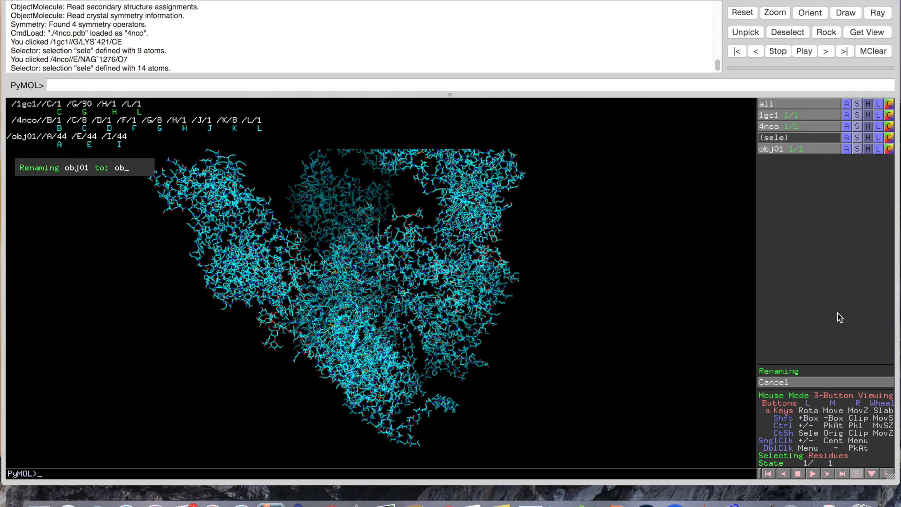
pyautogui.write('gp120')
pyautogui.press('Return')
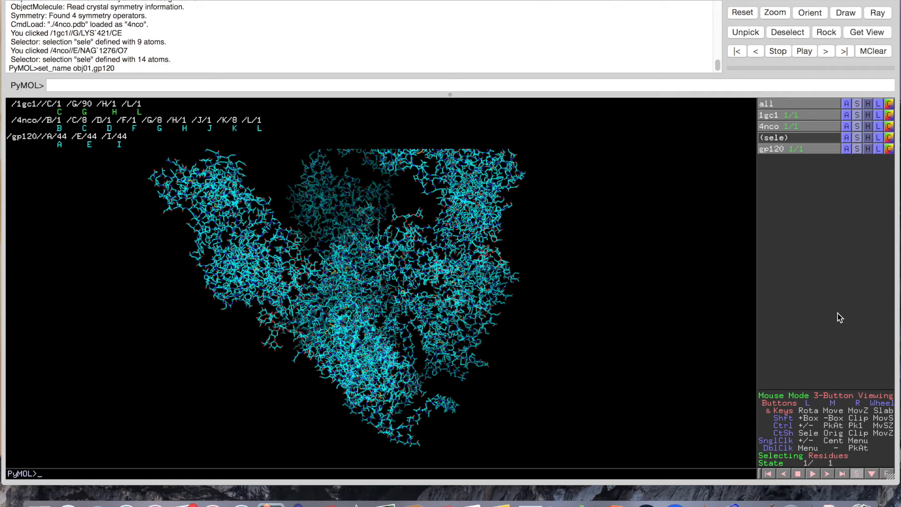
# Select gp120 chain A and extract it into a new object
pyautogui.click(60, 144)
pyautogui.moveTo(388, 334); pyautogui.dragTo(180, 237)
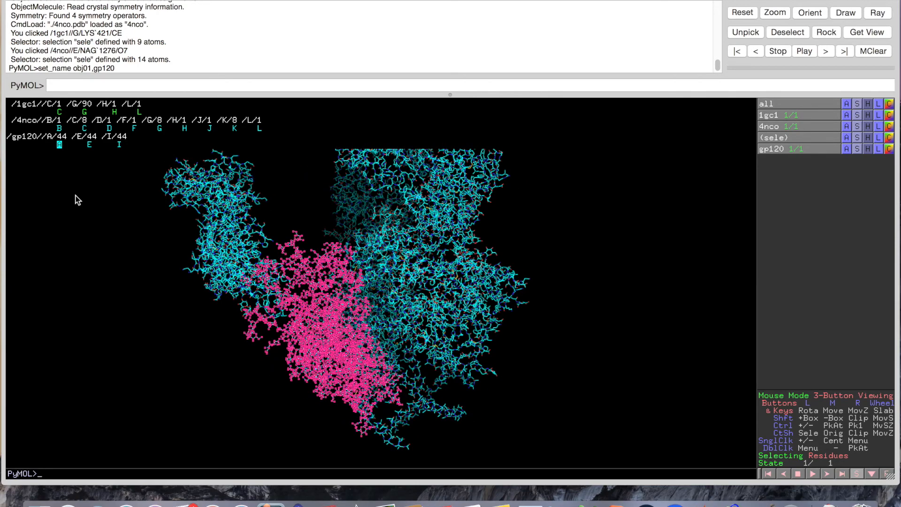
pyautogui.moveTo(363, 317); pyautogui.dragTo(403, 329)
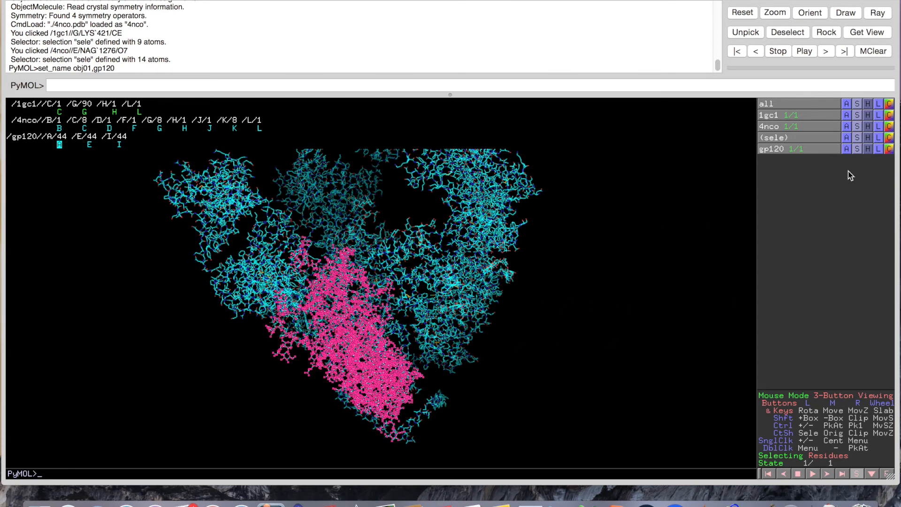
pyautogui.click(847, 138)
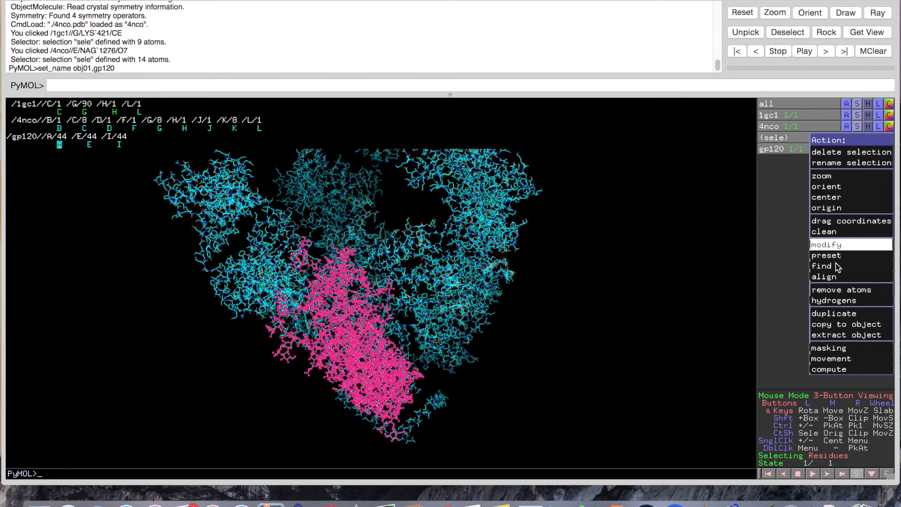
pyautogui.click(835, 334)
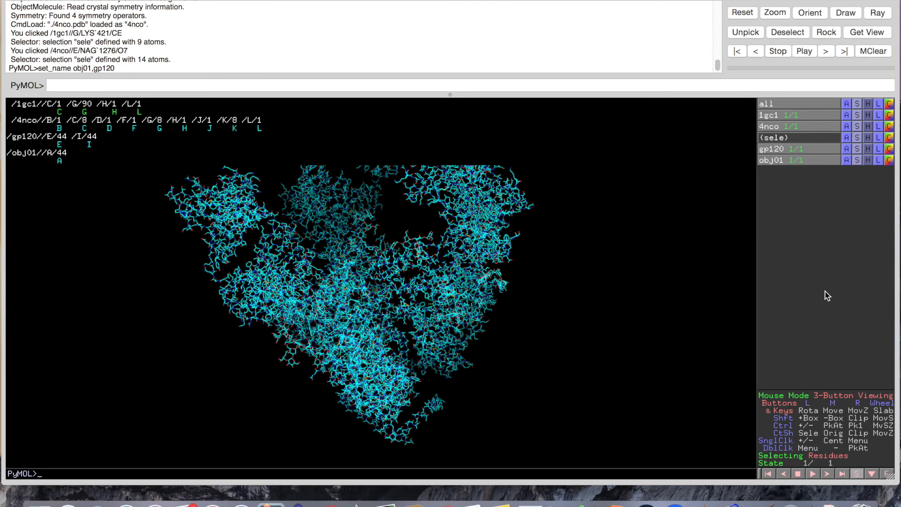
# Rename the new obj01 to 'gp120:1', which PyMOL stores as gp120_1
pyautogui.click(846, 160)
pyautogui.click(838, 326)
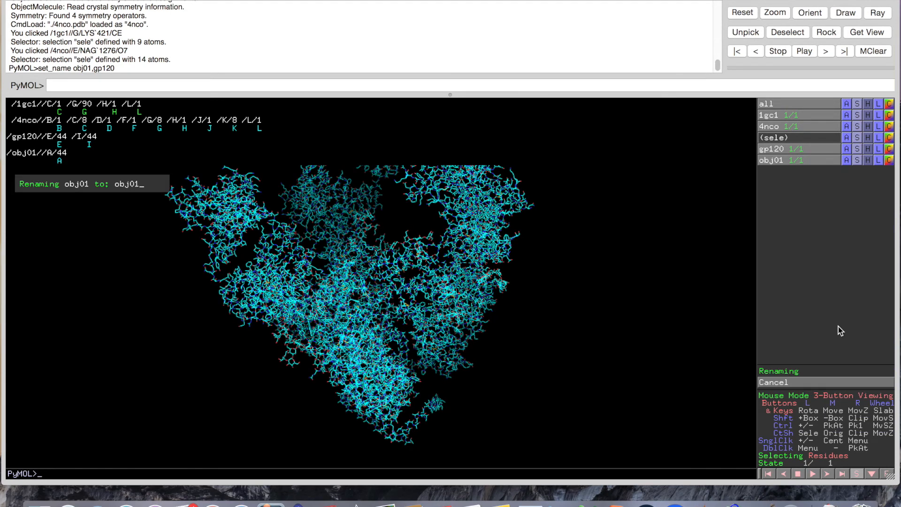
pyautogui.press('BackSpace')
pyautogui.press('BackSpace')
pyautogui.press('BackSpace')
pyautogui.press('BackSpace')
pyautogui.press('BackSpace')
pyautogui.write('gp120:1')
pyautogui.press('Return')
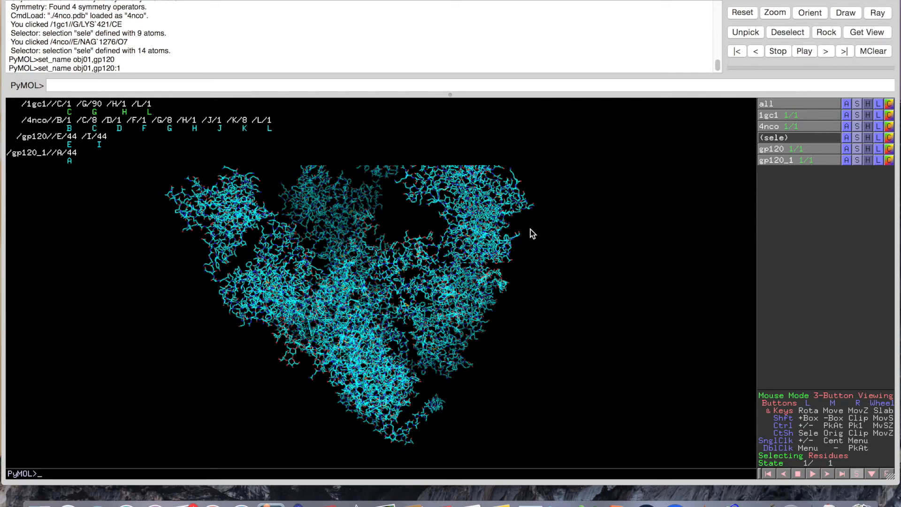
pyautogui.moveTo(535, 215); pyautogui.dragTo(521, 283)
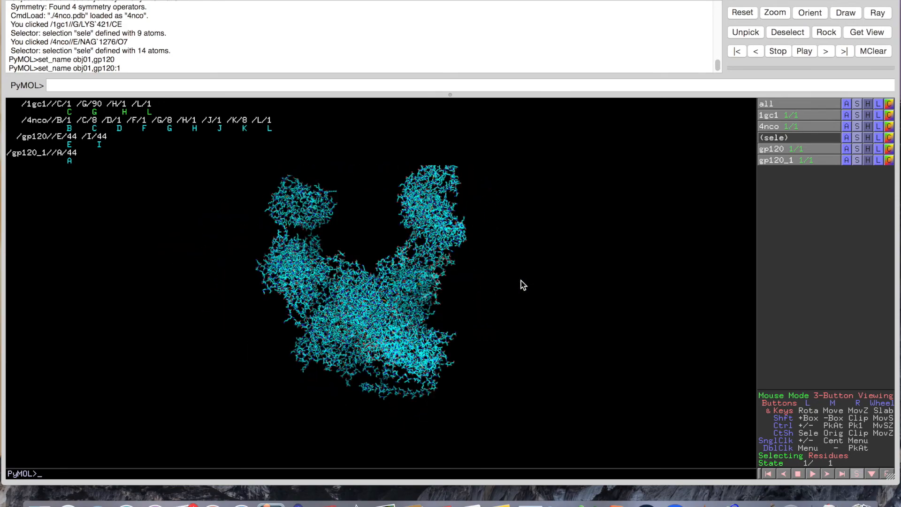
pyautogui.moveTo(369, 183); pyautogui.dragTo(352, 423)
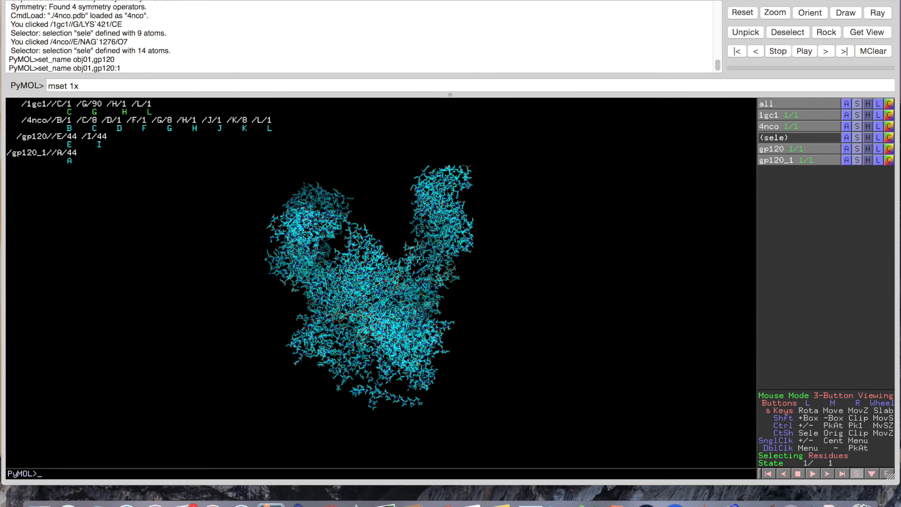
# Complete the command as 'mset 1x900' and browse the Movie Frame Rate options without changing them
pyautogui.write('900')
pyautogui.click(189, 0)
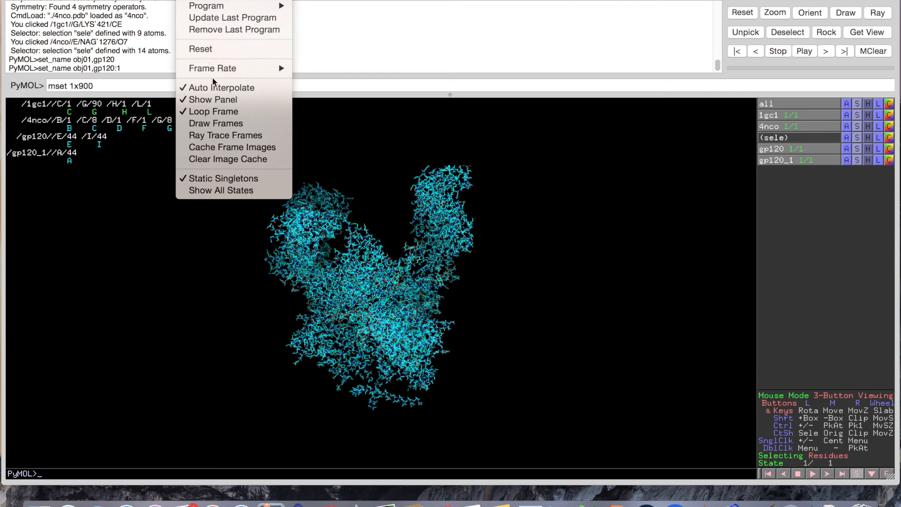
pyautogui.moveTo(214, 68)
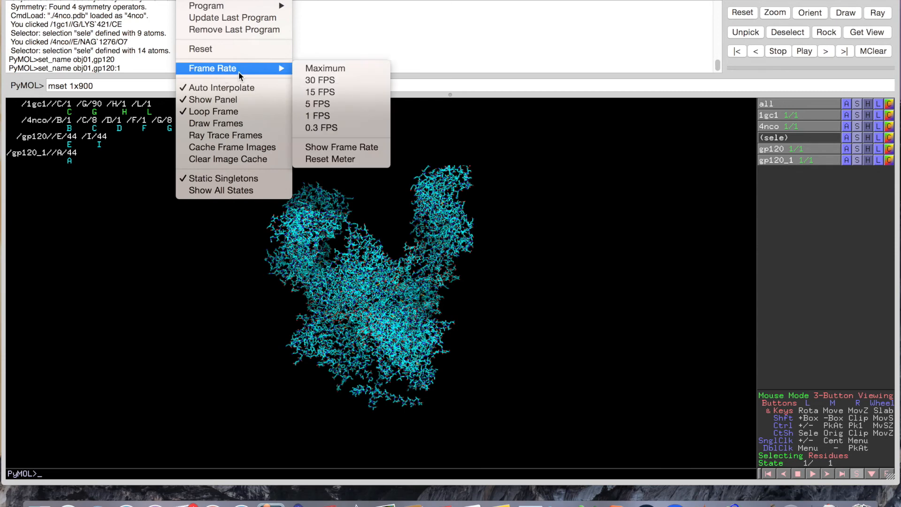
pyautogui.click(189, 0)
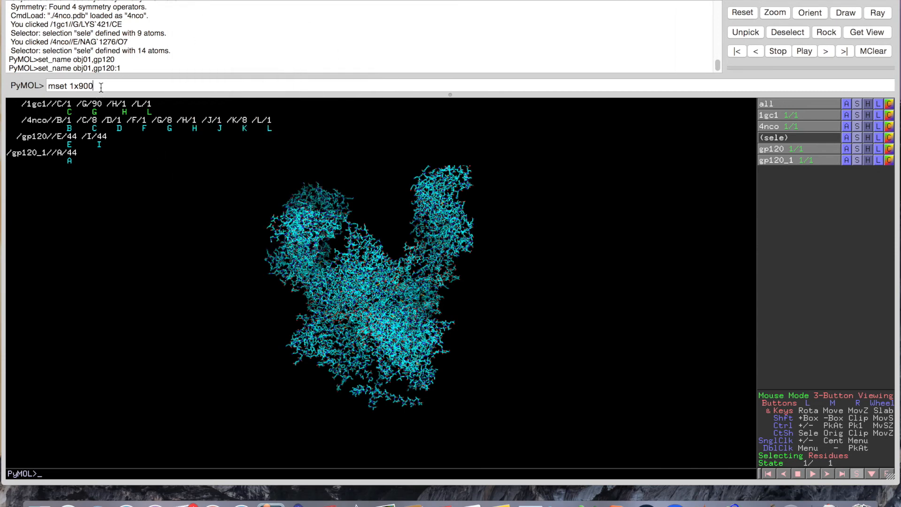
# Run mset 1x900 to build the 900-frame movie, then rotate the molecules
pyautogui.press('Return')
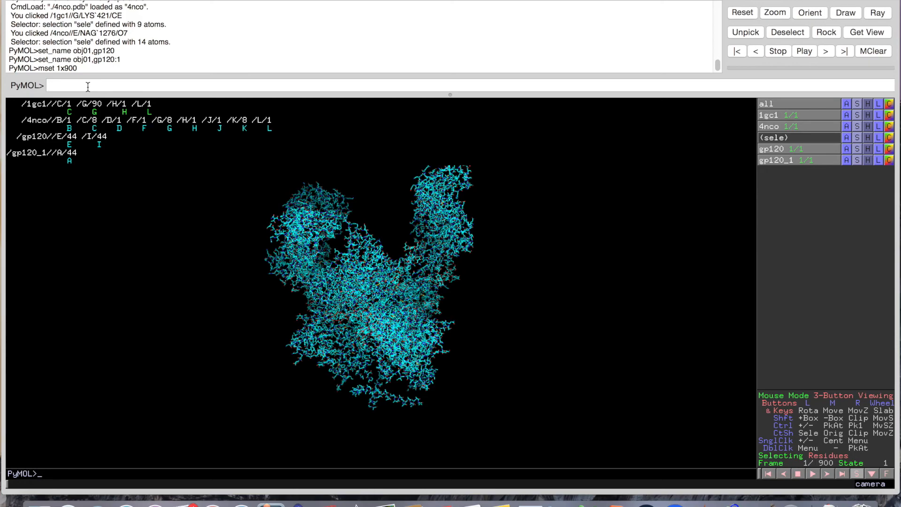
pyautogui.moveTo(291, 233); pyautogui.dragTo(265, 236)
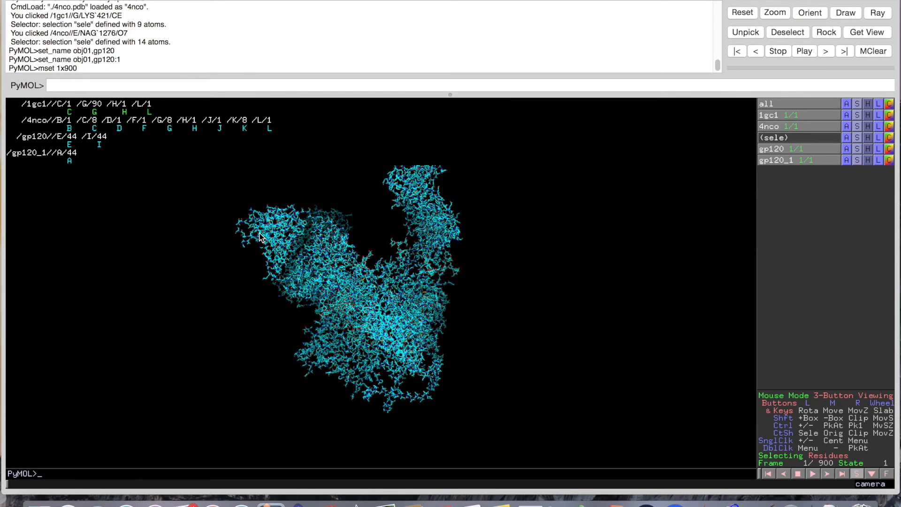
pyautogui.moveTo(362, 278)
pyautogui.mouseDown()
pyautogui.moveTo(325, 292)
pyautogui.moveTo(346, 314)
pyautogui.moveTo(432, 298)
pyautogui.moveTo(432, 288)
pyautogui.moveTo(379, 252)
pyautogui.moveTo(354, 257)
pyautogui.moveTo(370, 282)
pyautogui.mouseUp()
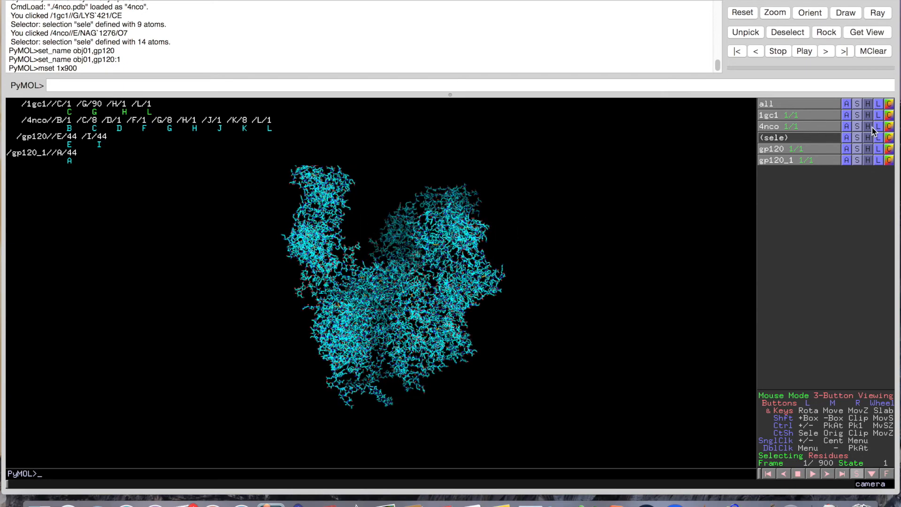
# Colour 4nco with a rainbow spectrum
pyautogui.click(889, 126)
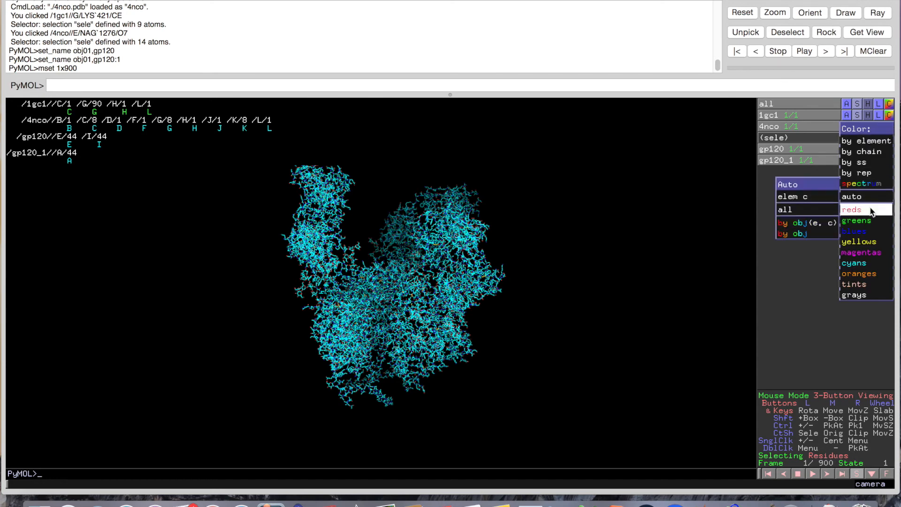
pyautogui.moveTo(871, 208)
pyautogui.moveTo(859, 183)
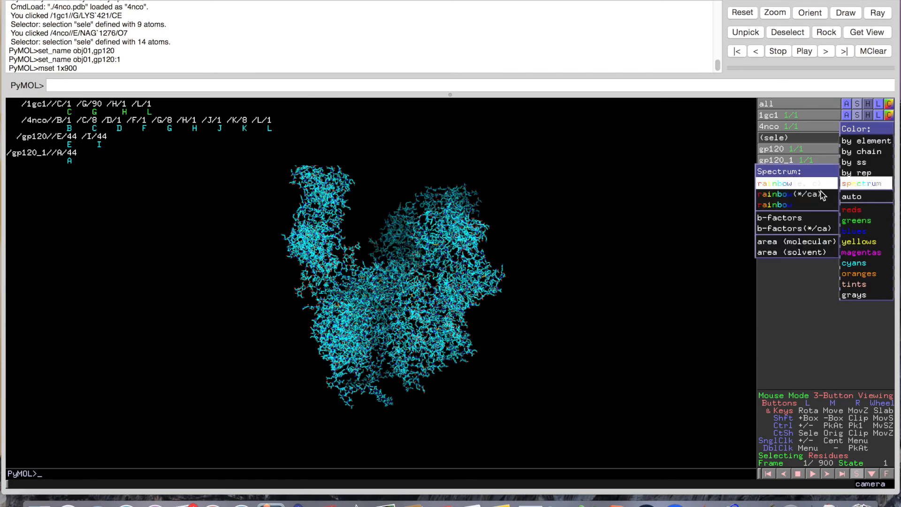
pyautogui.click(818, 207)
pyautogui.moveTo(610, 234); pyautogui.dragTo(463, 263)
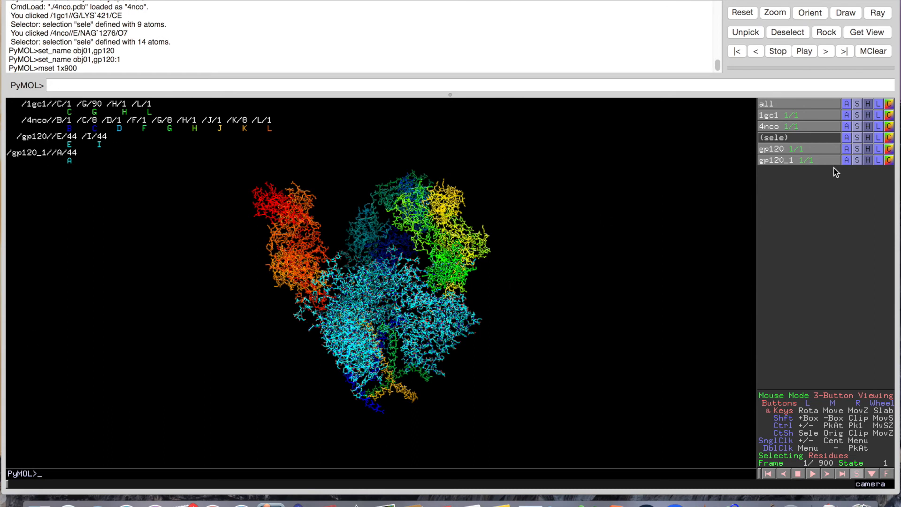
# Colour gp120 and gp120_1 with the rainbow spectrum as well
pyautogui.click(888, 149)
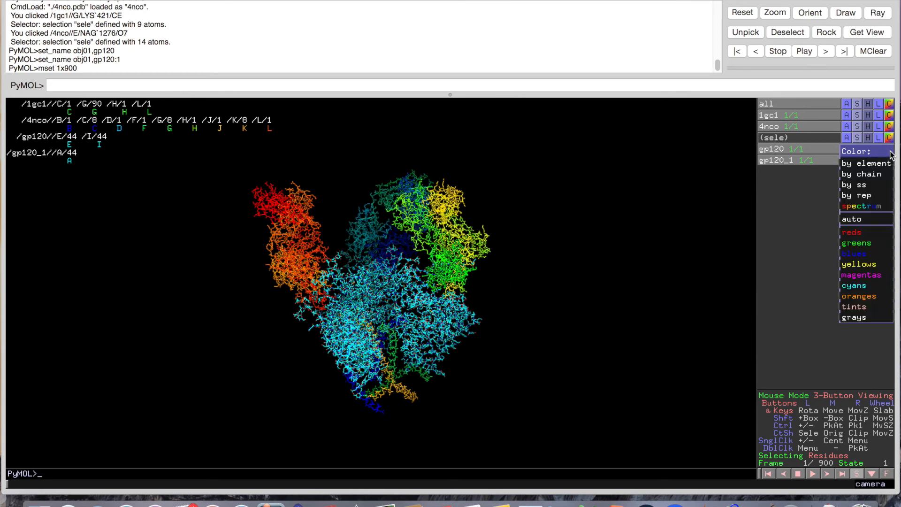
pyautogui.moveTo(854, 207)
pyautogui.click(815, 224)
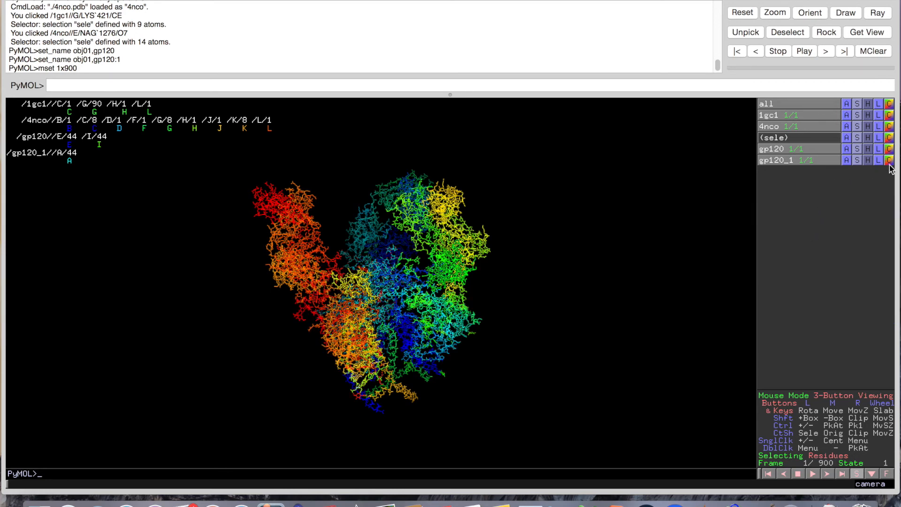
pyautogui.click(889, 160)
pyautogui.moveTo(860, 219)
pyautogui.click(826, 234)
# Rotate and zoom in close on the rainbow-coloured structures
pyautogui.moveTo(558, 267); pyautogui.dragTo(380, 345)
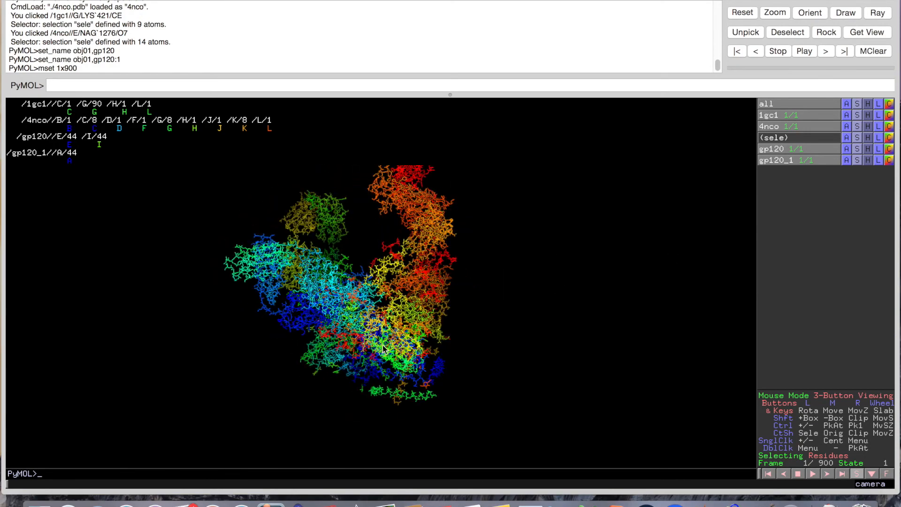
pyautogui.moveTo(448, 274); pyautogui.dragTo(404, 426, button='right')
pyautogui.moveTo(441, 254); pyautogui.dragTo(396, 379, button='right')
pyautogui.moveTo(420, 304); pyautogui.dragTo(390, 411)
pyautogui.moveTo(423, 286); pyautogui.dragTo(393, 403, button='right')
pyautogui.moveTo(397, 399); pyautogui.dragTo(393, 348)
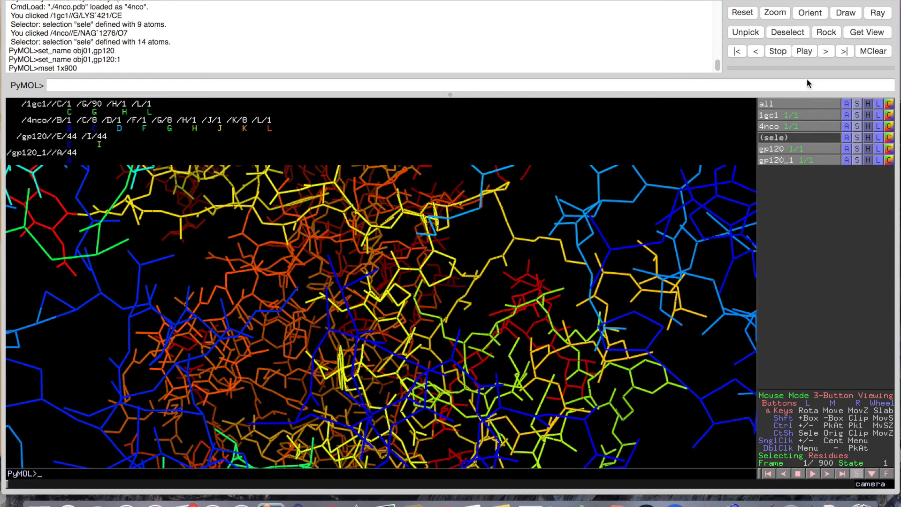
# Display gp120 as cartoon and hide its lines
pyautogui.click(857, 150)
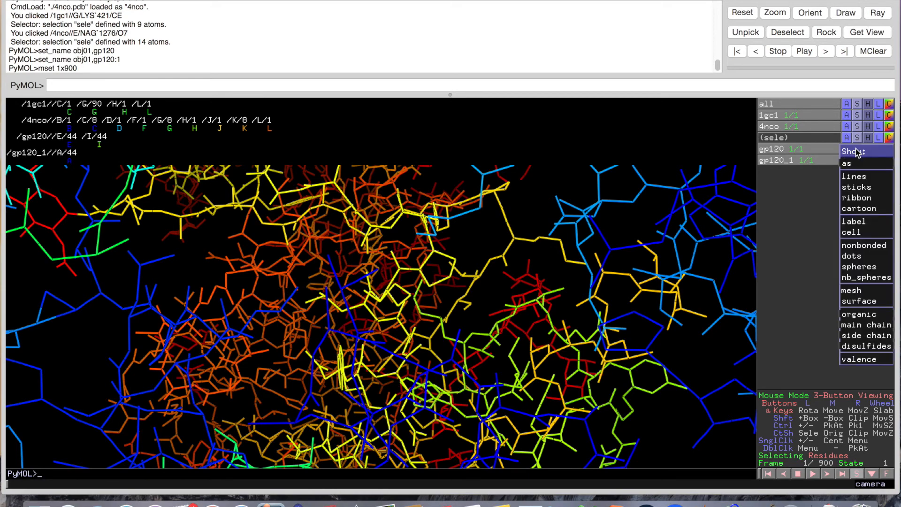
pyautogui.click(864, 209)
pyautogui.click(867, 149)
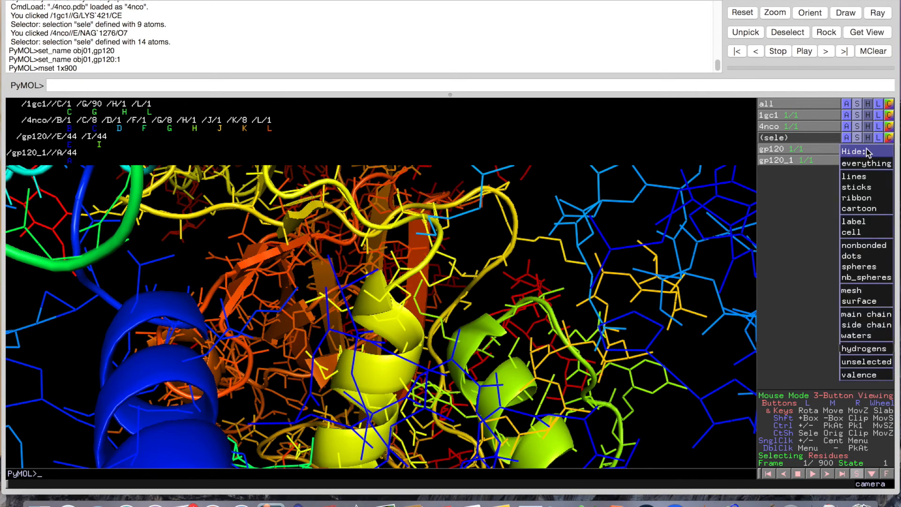
pyautogui.click(865, 176)
# Zoom out to fit the whole complex and rotate it to a new angle
pyautogui.moveTo(451, 266); pyautogui.dragTo(451, 169, button='right')
pyautogui.moveTo(452, 247); pyautogui.dragTo(469, 71, button='right')
pyautogui.moveTo(467, 174); pyautogui.dragTo(317, 305)
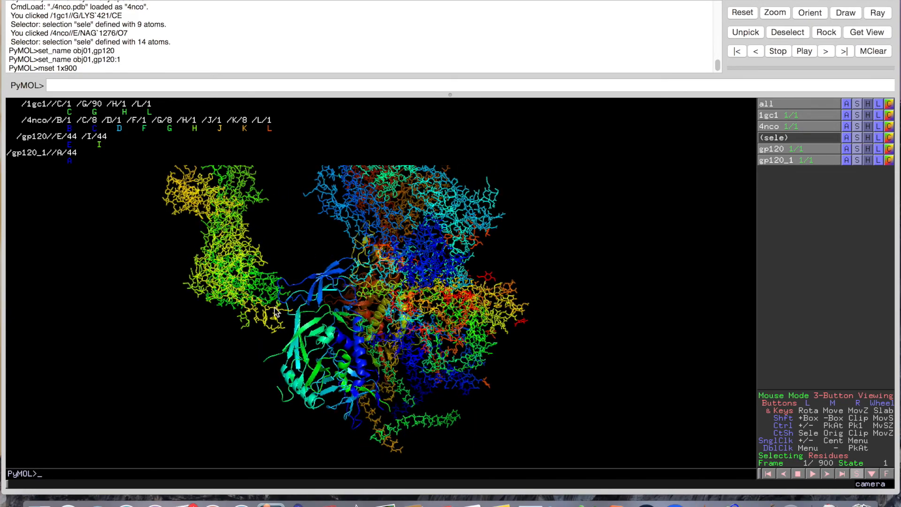
pyautogui.moveTo(269, 286)
pyautogui.mouseDown()
pyautogui.moveTo(261, 267)
pyautogui.moveTo(272, 299)
pyautogui.mouseUp()
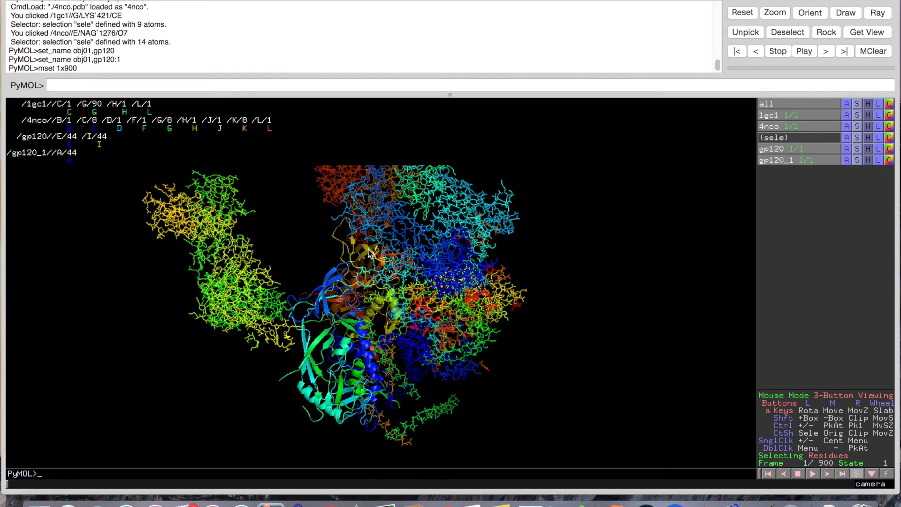
pyautogui.moveTo(364, 282); pyautogui.dragTo(319, 323)
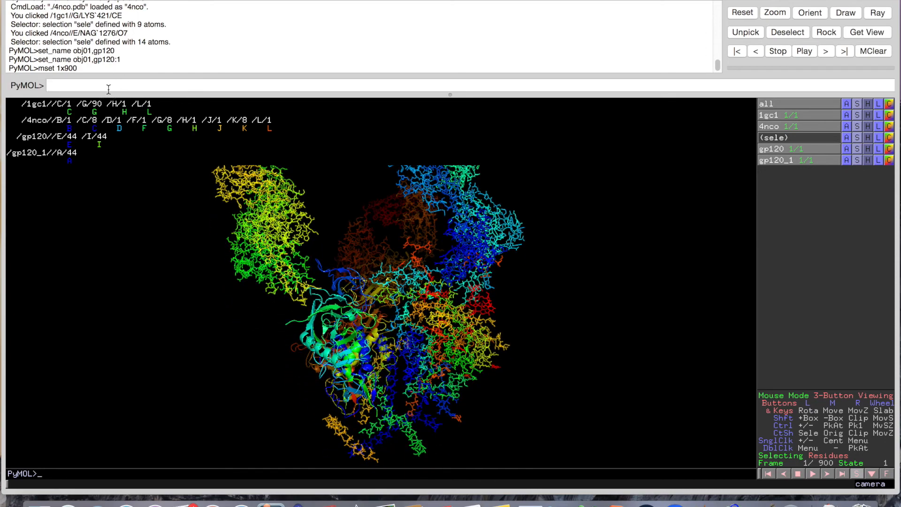
# Jump the movie to frame 1 with 'frame 1'
pyautogui.write('frame')
pyautogui.press('Return')
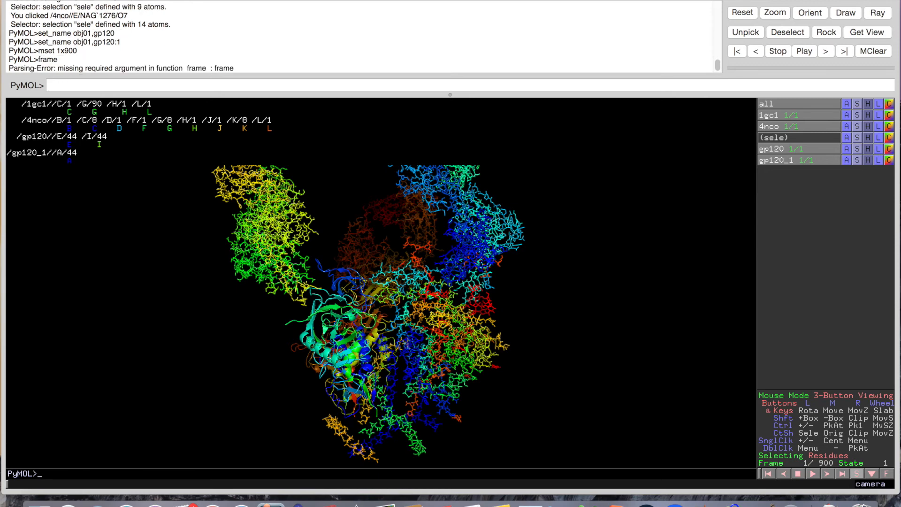
pyautogui.write('frame 1')
pyautogui.press('Return')
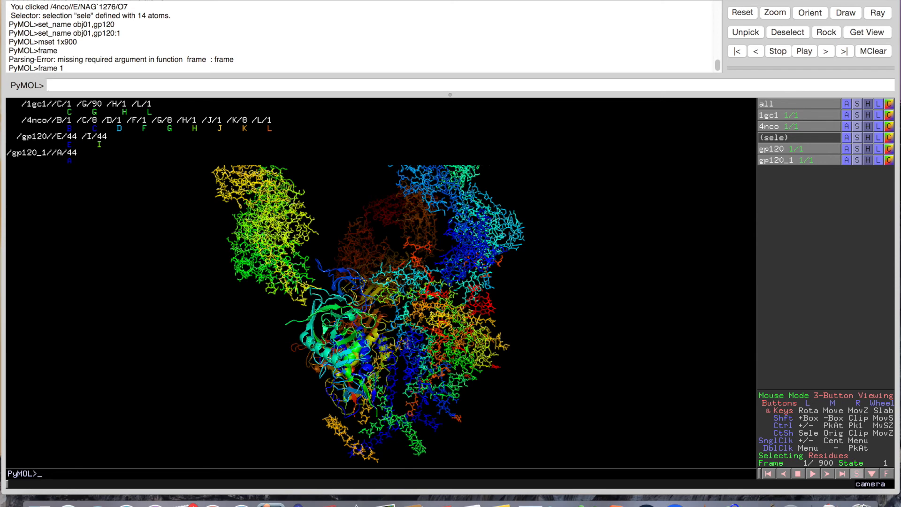
# Store the current view as scene 001 with 'scene 001, store'
pyautogui.write('scene 001, store')
pyautogui.press('Return')
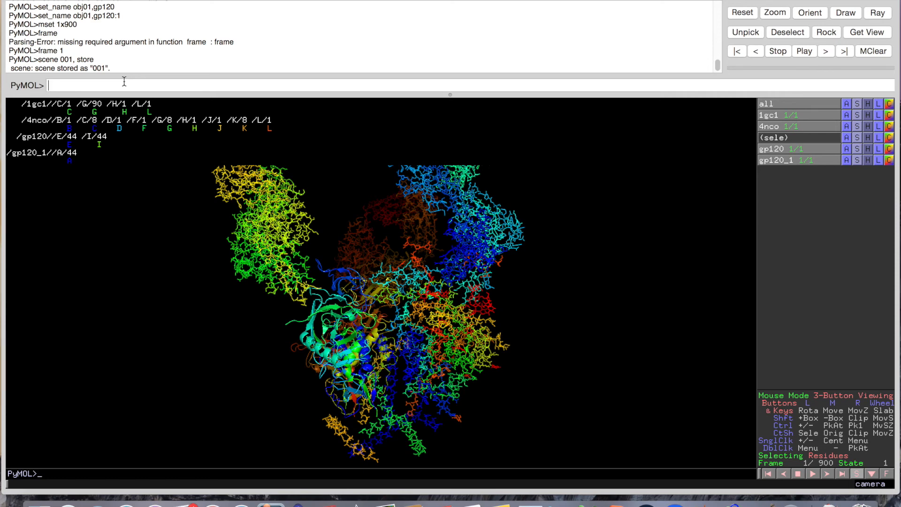
pyautogui.write('mview store')
# Run 'mview store' to set the frame 1 camera keyframe
pyautogui.press('Return')
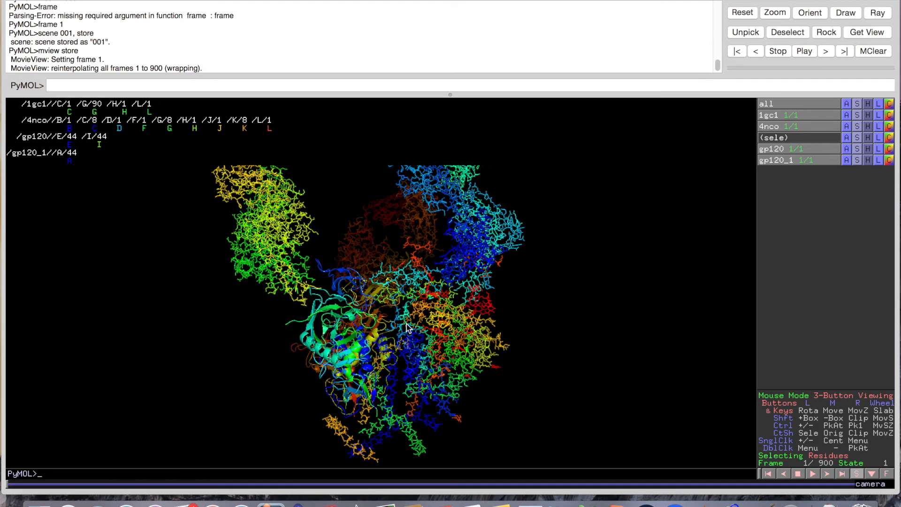
pyautogui.moveTo(430, 372); pyautogui.dragTo(430, 372)
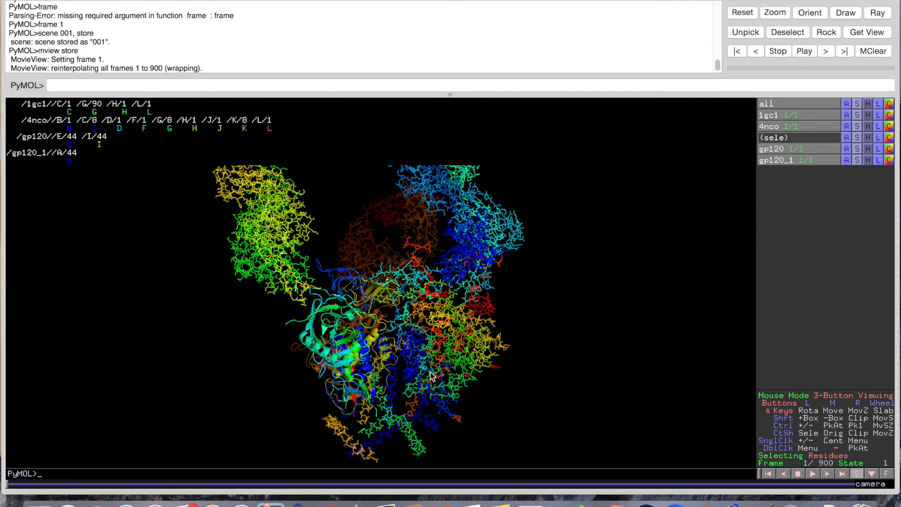
# Run 'frame 120' and drag the complex into a fresh orientation
pyautogui.write('frame 120')
pyautogui.press('Return')
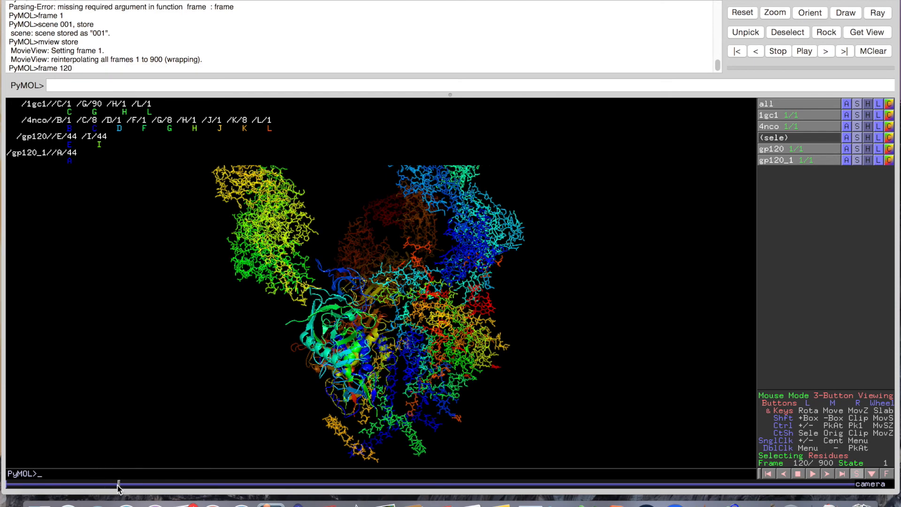
pyautogui.moveTo(495, 323); pyautogui.dragTo(410, 327)
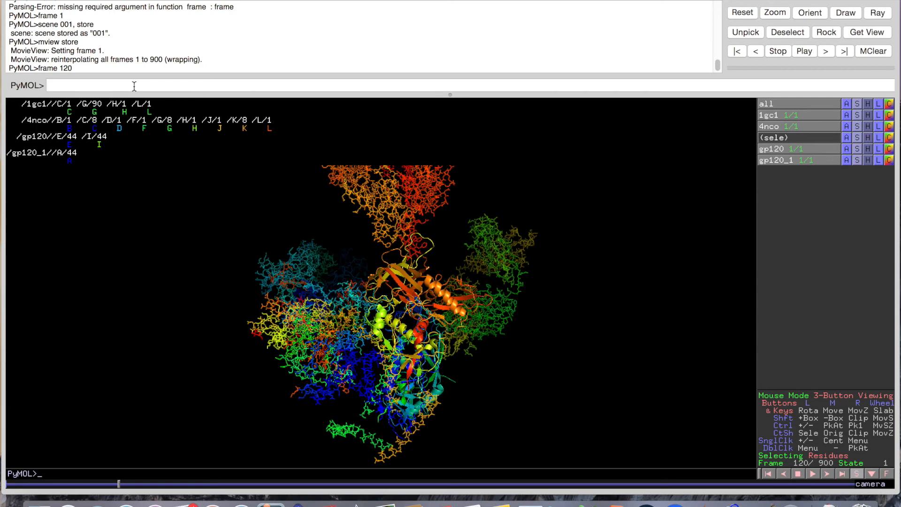
# Store scene 002 and the frame 120 keyframe via 'mview store', then return to frame 1
pyautogui.write('scene 002, store')
pyautogui.press('Return')
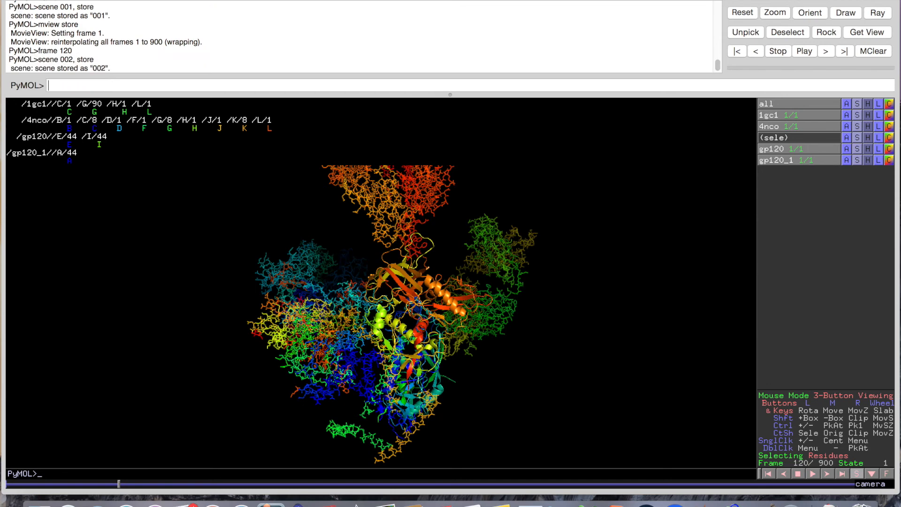
pyautogui.write('mview store')
pyautogui.press('Return')
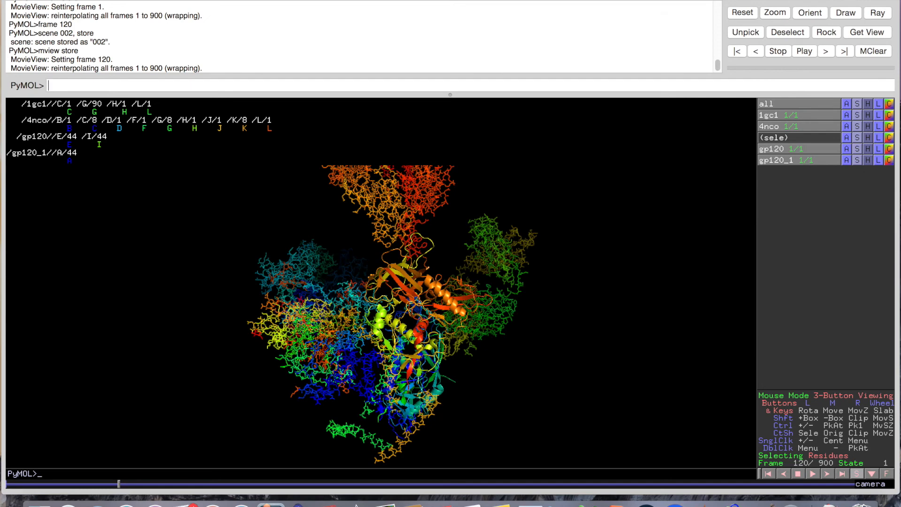
pyautogui.write('frame 1')
pyautogui.press('Return')
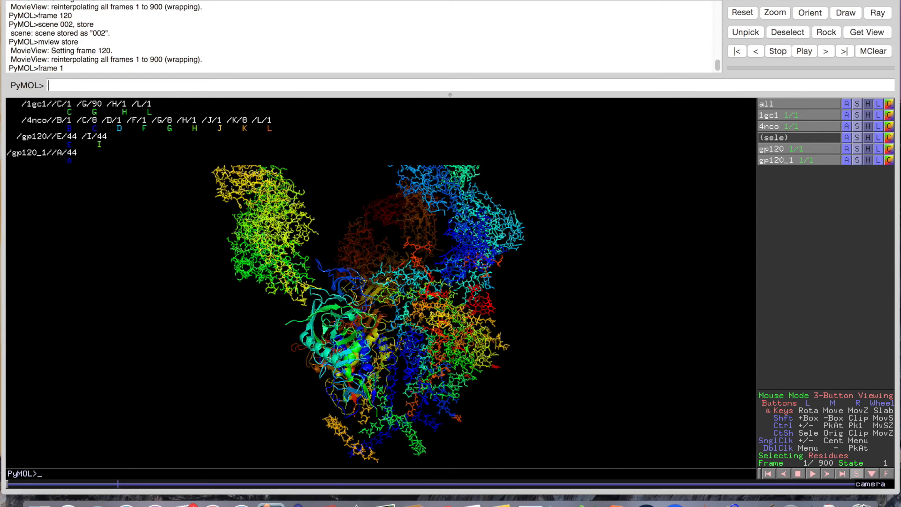
# Play the movie with 'mplay', then rewind to frame 1
pyautogui.write('mplay')
pyautogui.press('Return')
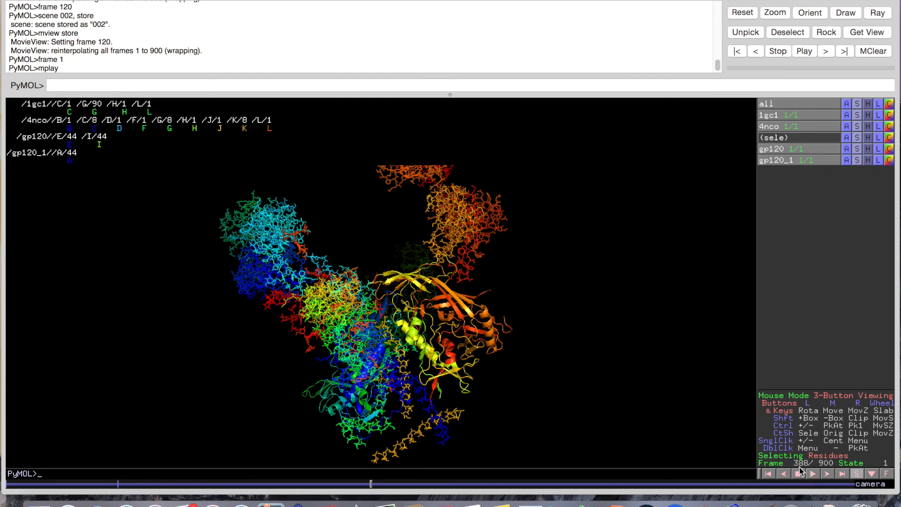
pyautogui.write('frame 1')
pyautogui.press('Return')
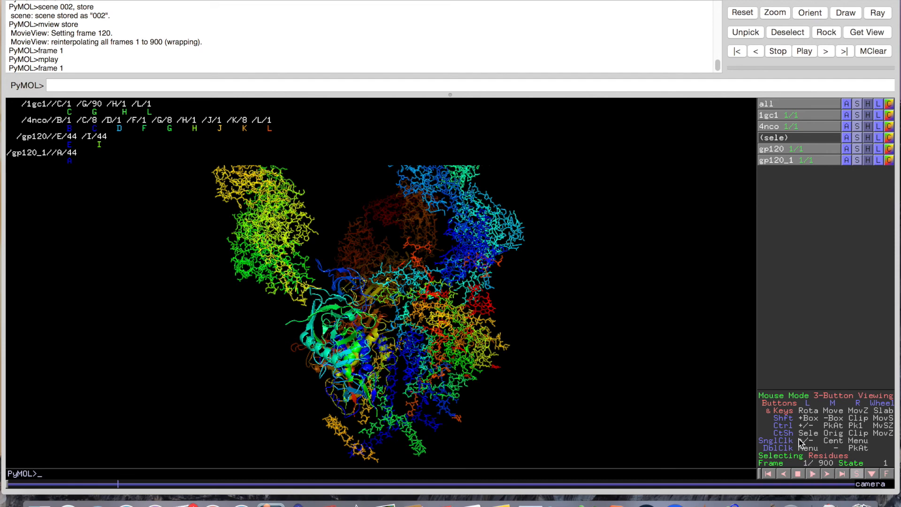
# Rotate the complex slightly and jump to frame 240
pyautogui.moveTo(626, 373); pyautogui.dragTo(566, 347)
pyautogui.moveTo(323, 351); pyautogui.dragTo(353, 372)
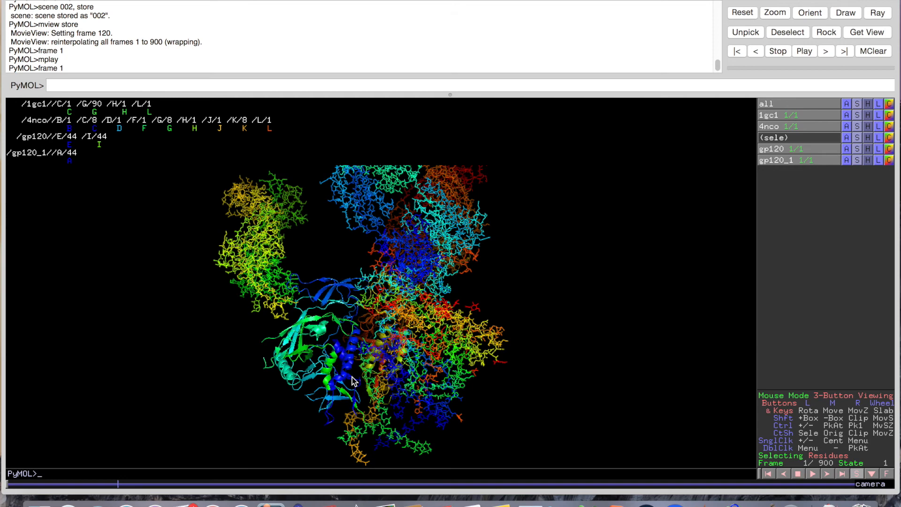
pyautogui.write('frame 240')
pyautogui.press('Return')
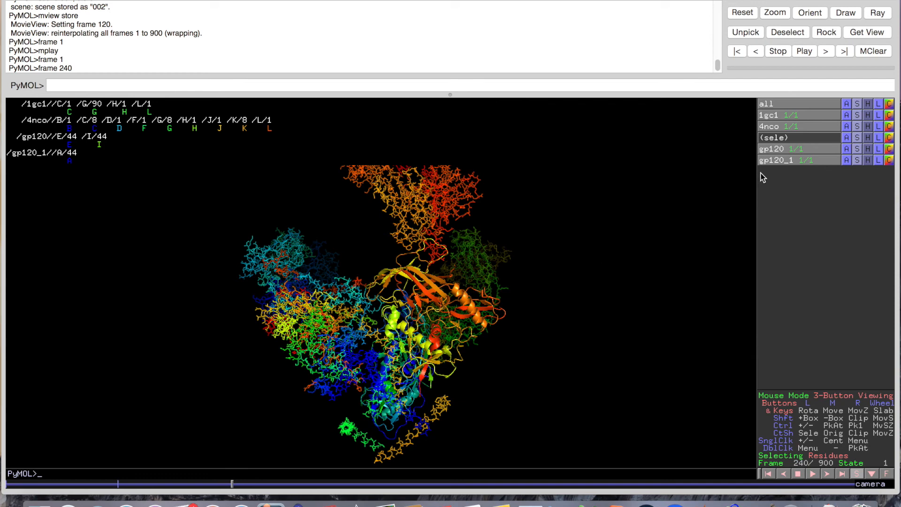
# Show gp120 as cartoon and gp120_1 as ribbon, hiding gp120_1's lines
pyautogui.click(853, 153)
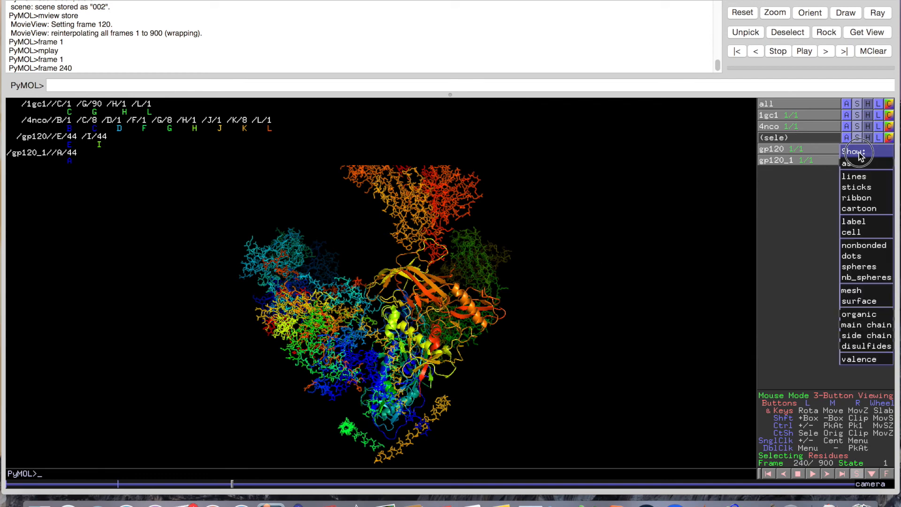
pyautogui.click(862, 208)
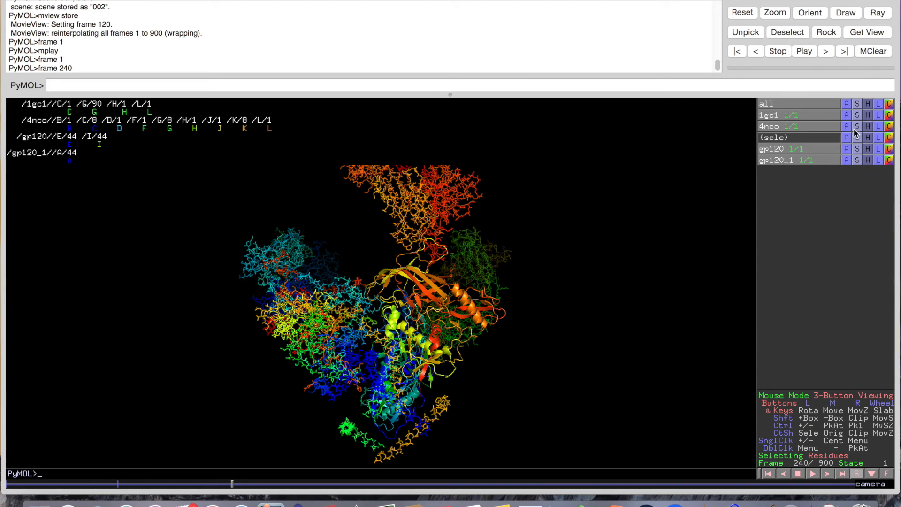
pyautogui.click(857, 161)
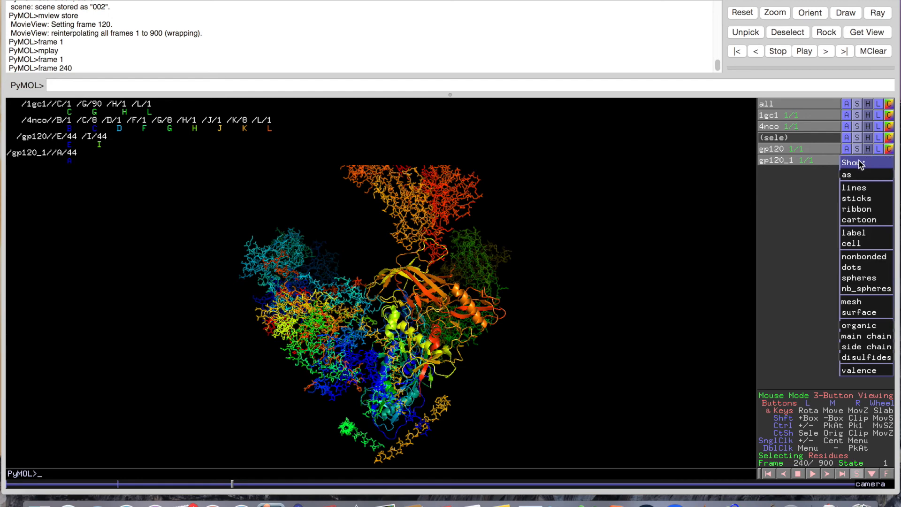
pyautogui.click(861, 212)
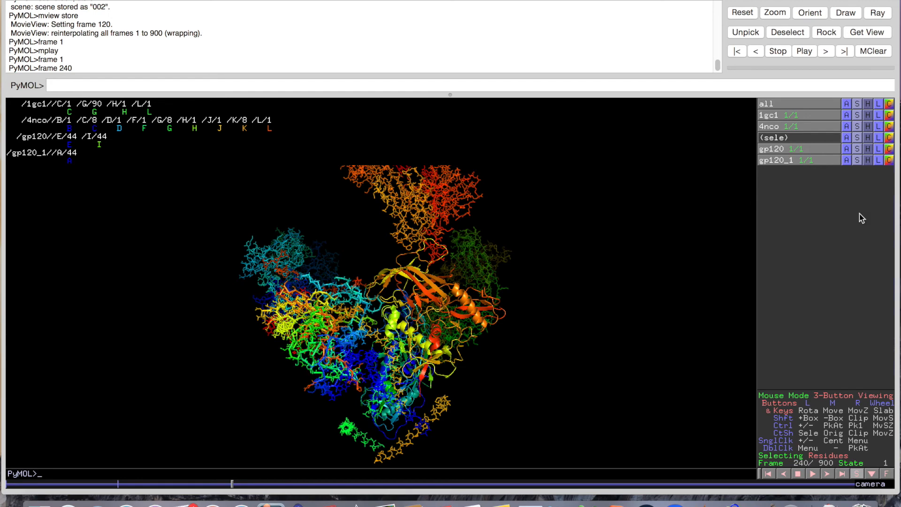
pyautogui.click(868, 160)
pyautogui.click(866, 181)
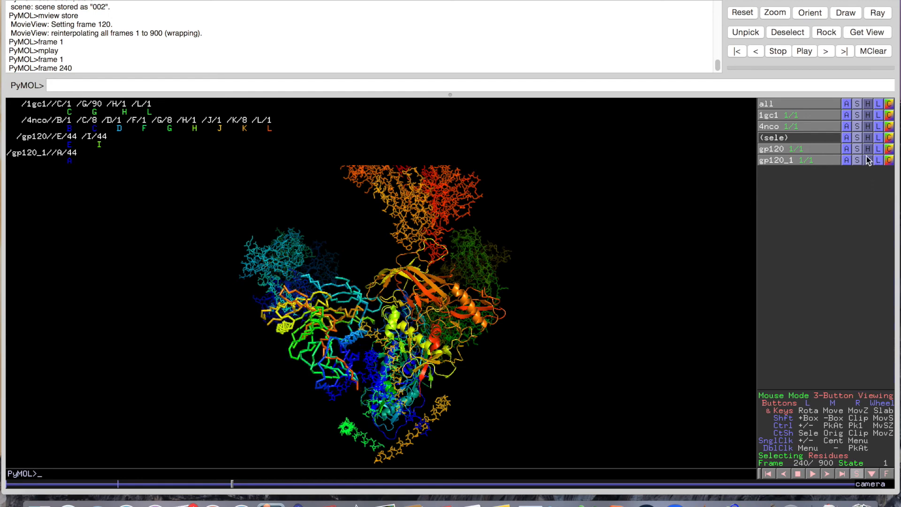
pyautogui.click(867, 149)
# Hide the line displays of gp120 and 4nco
pyautogui.click(868, 182)
pyautogui.click(868, 129)
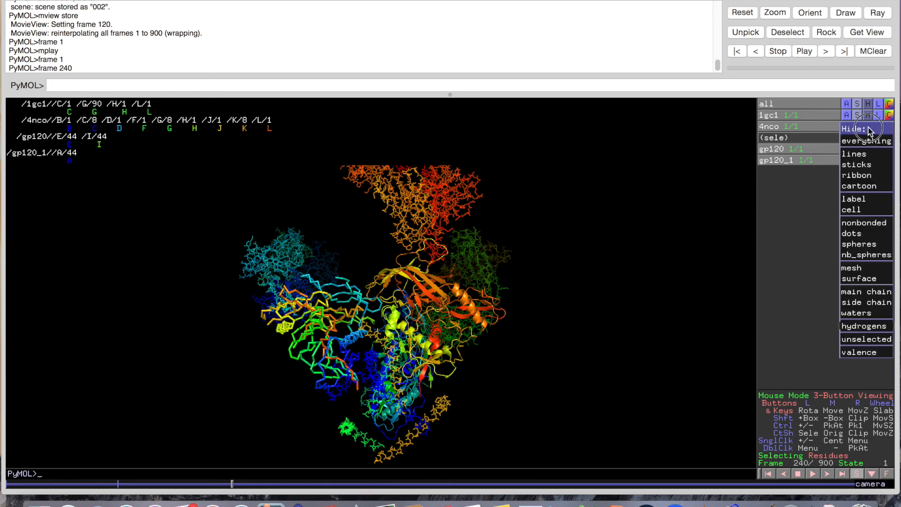
pyautogui.click(868, 153)
pyautogui.moveTo(481, 249); pyautogui.dragTo(466, 271)
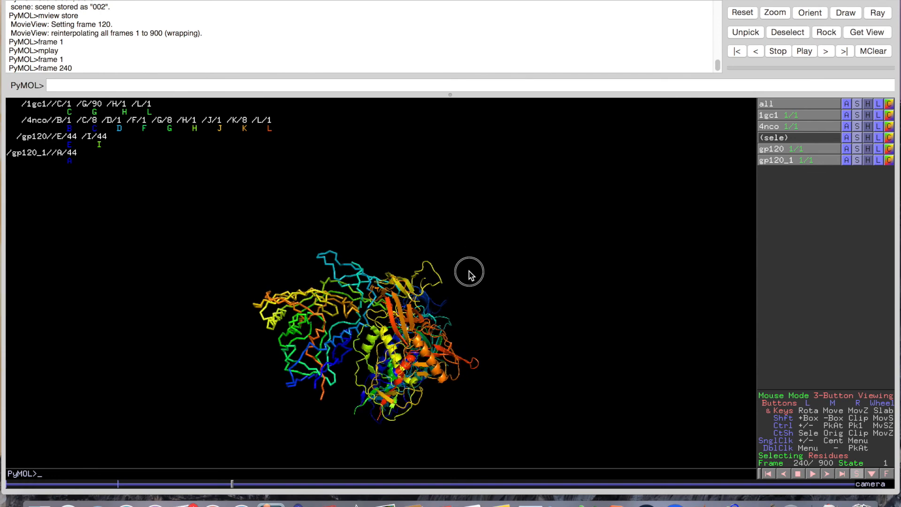
# Show 4nco as cartoon and rotate to inspect the complex
pyautogui.click(857, 126)
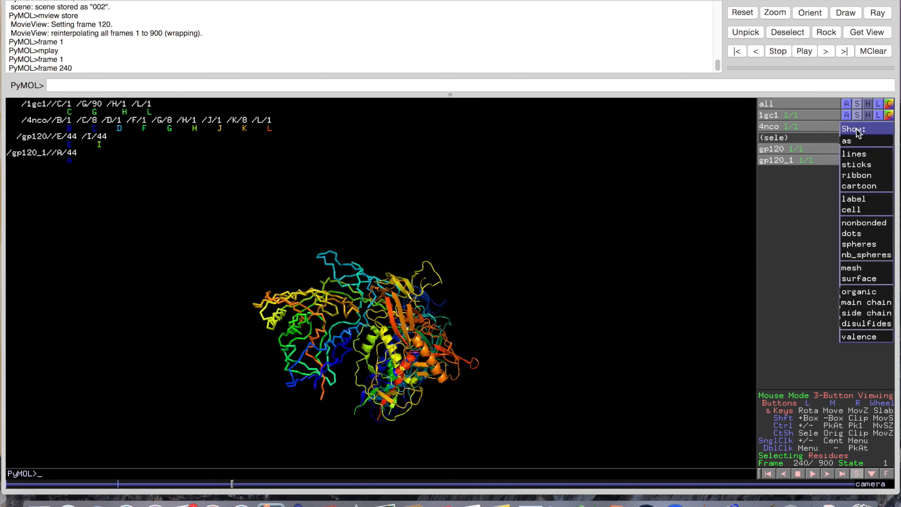
pyautogui.click(868, 185)
pyautogui.moveTo(515, 207); pyautogui.dragTo(413, 282)
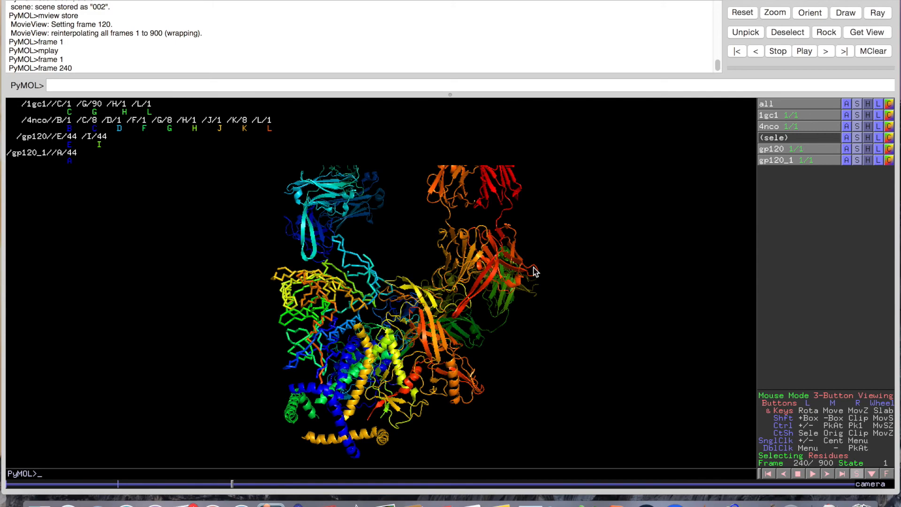
pyautogui.moveTo(535, 271); pyautogui.dragTo(407, 261)
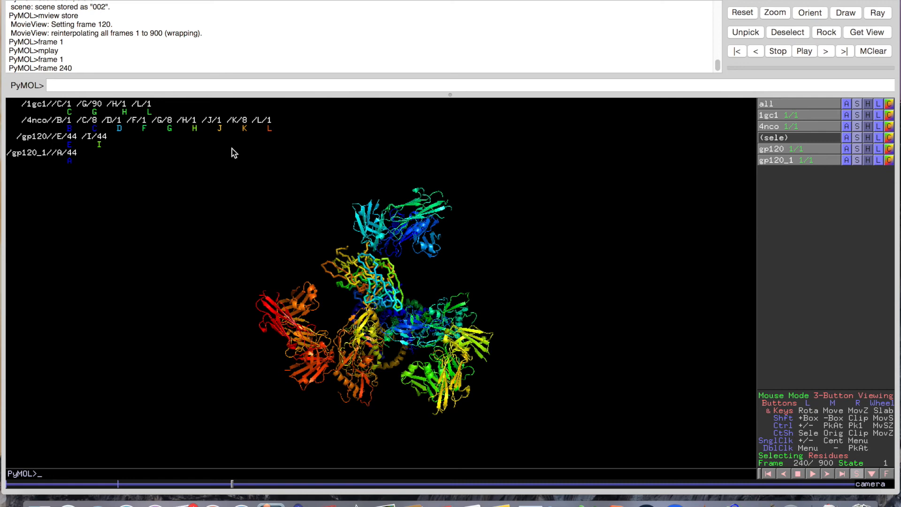
# Store scene 003 and the frame 240 camera keyframe with 'mview store'
pyautogui.click(224, 85)
pyautogui.write('scene 003, store')
pyautogui.press('Return')
pyautogui.write('mview store')
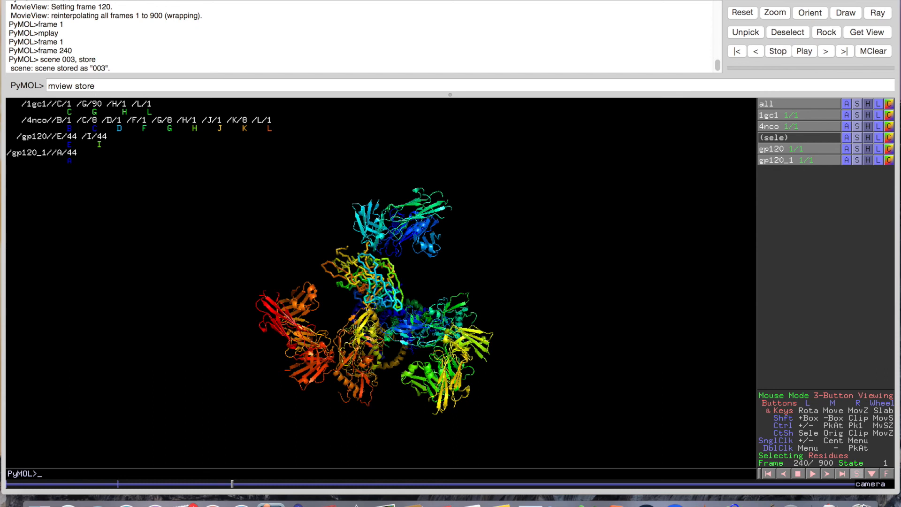
pyautogui.press('Return')
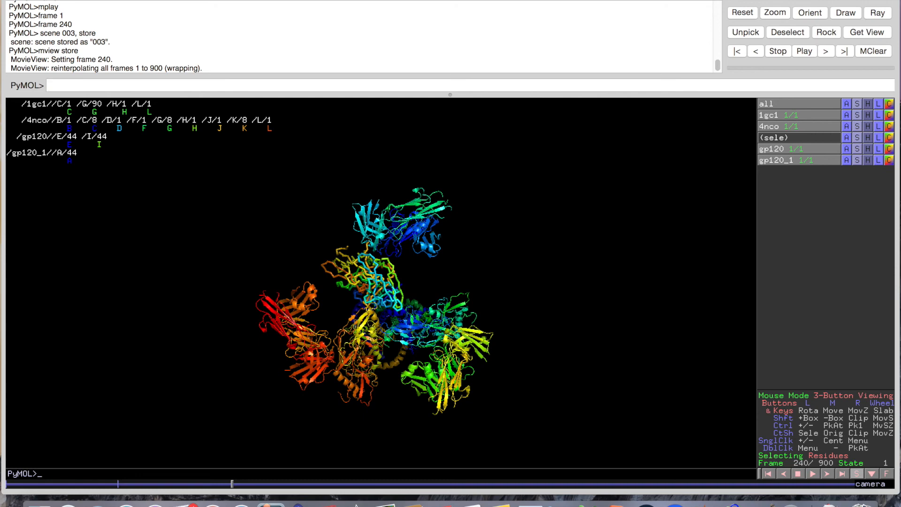
# Rewind to frame 1 and play the movie with 'mplay'
pyautogui.write('fram')
pyautogui.press('BackSpace')
pyautogui.press('BackSpace')
pyautogui.write('ame 1')
pyautogui.press('Return')
pyautogui.write('mplay')
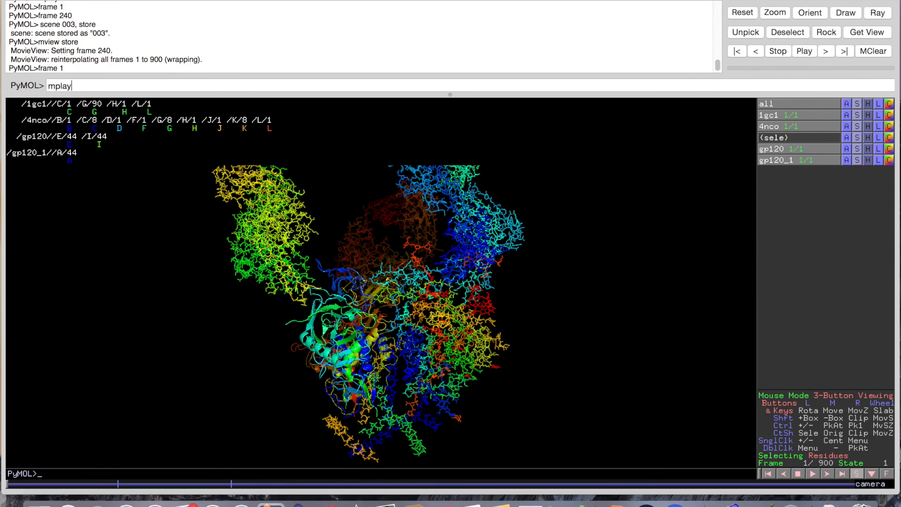
pyautogui.press('Return')
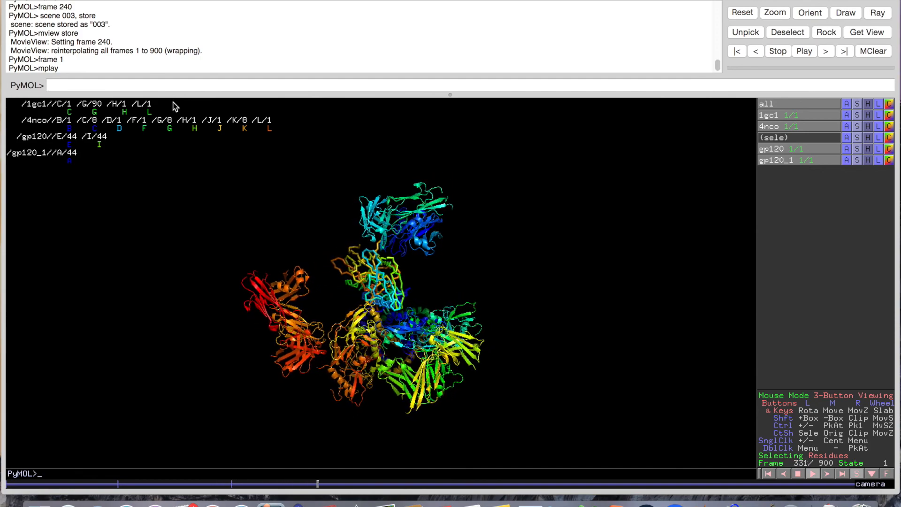
# Stop the movie playback so it holds at frame 373 of 900
pyautogui.click(812, 474)
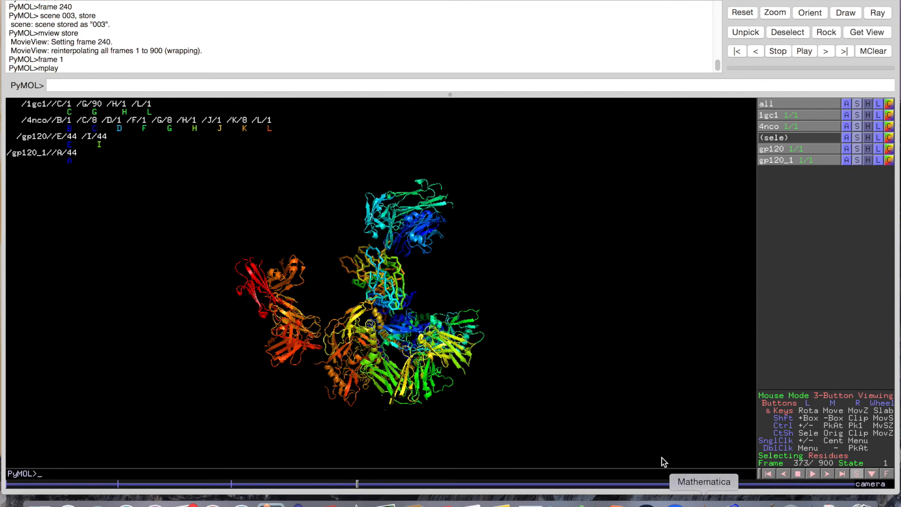
# Rotate and zoom in until the helices fill the view, then zoom back out and reorient the complex
pyautogui.moveTo(444, 407); pyautogui.dragTo(357, 375)
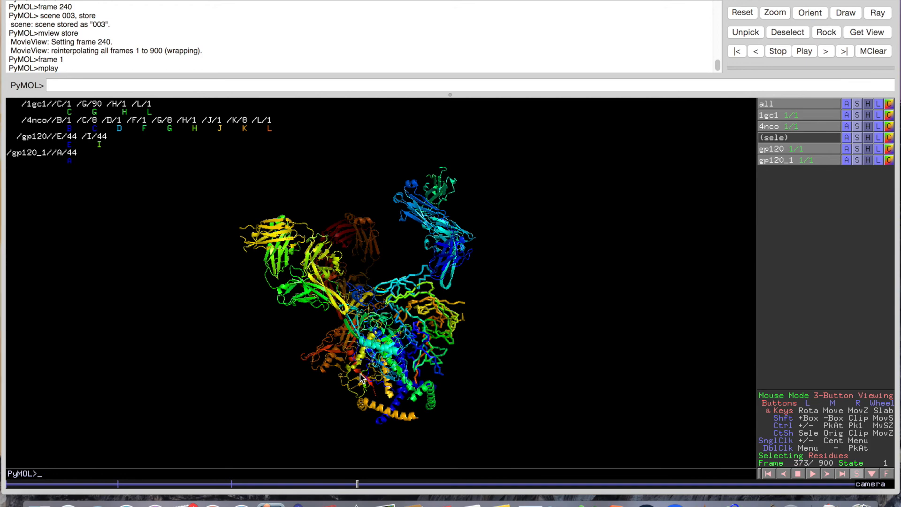
pyautogui.moveTo(364, 202); pyautogui.dragTo(355, 309)
pyautogui.moveTo(347, 375); pyautogui.dragTo(314, 350)
pyautogui.moveTo(380, 325); pyautogui.dragTo(329, 478, button='right')
pyautogui.moveTo(343, 338); pyautogui.dragTo(339, 371, button='right')
pyautogui.moveTo(338, 373); pyautogui.dragTo(346, 356)
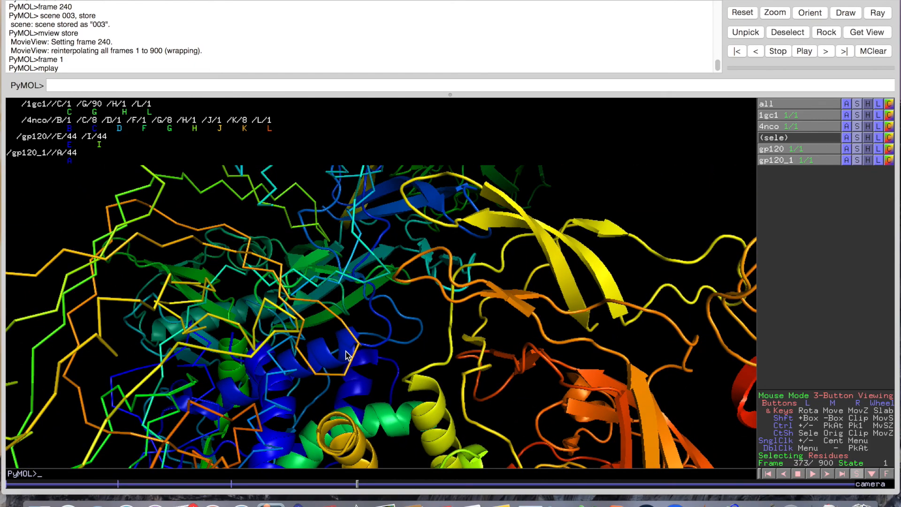
pyautogui.moveTo(356, 359)
pyautogui.mouseDown()
pyautogui.moveTo(389, 356)
pyautogui.moveTo(362, 352)
pyautogui.mouseUp()
pyautogui.moveTo(361, 348); pyautogui.dragTo(417, 295, button='right')
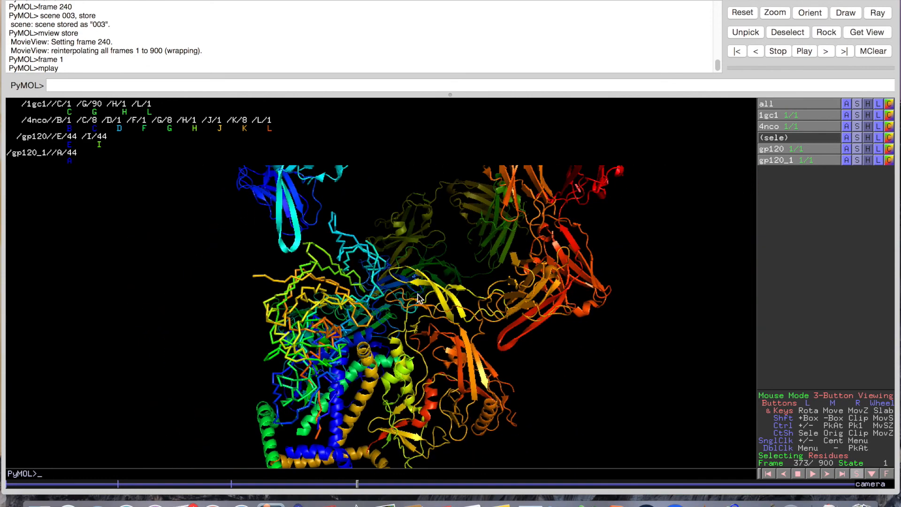
pyautogui.moveTo(415, 417); pyautogui.dragTo(438, 262, button='right')
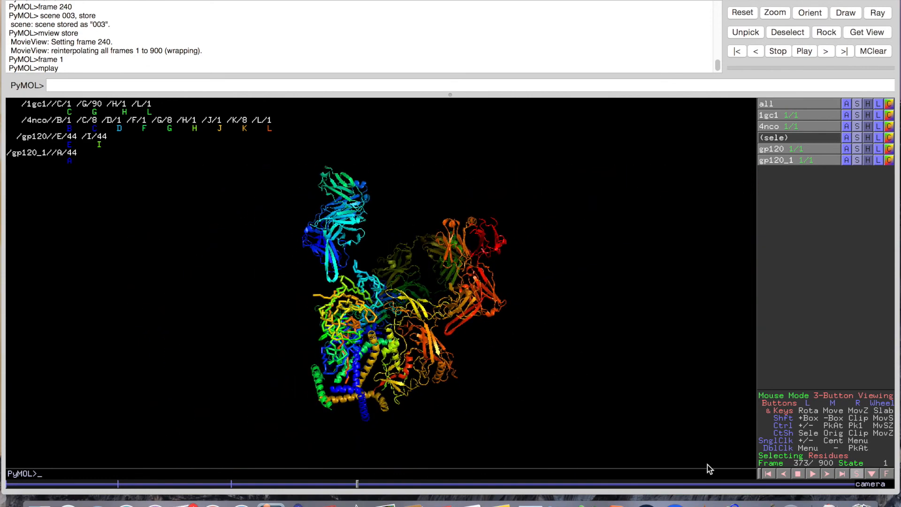
pyautogui.moveTo(437, 298); pyautogui.dragTo(411, 310)
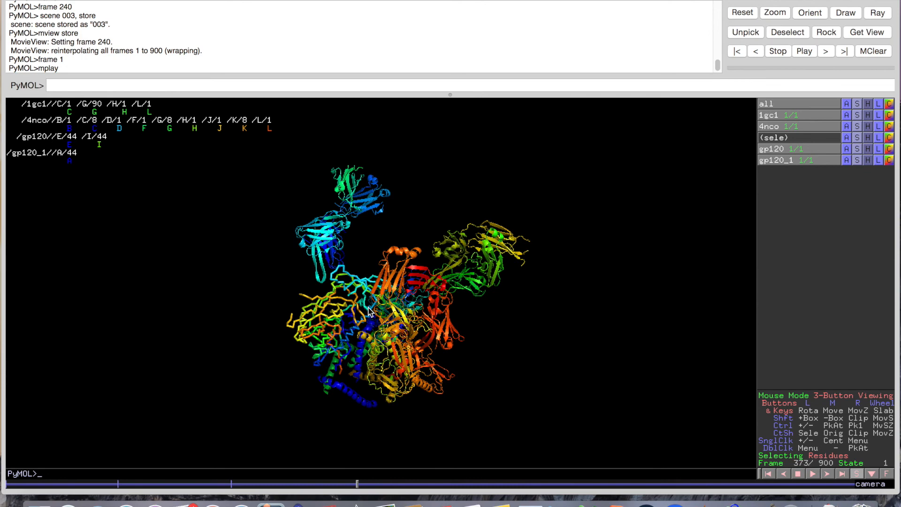
# Export the movie as a QuickTime file, pymol.mov, to the Desktop
pyautogui.click(100, 0)
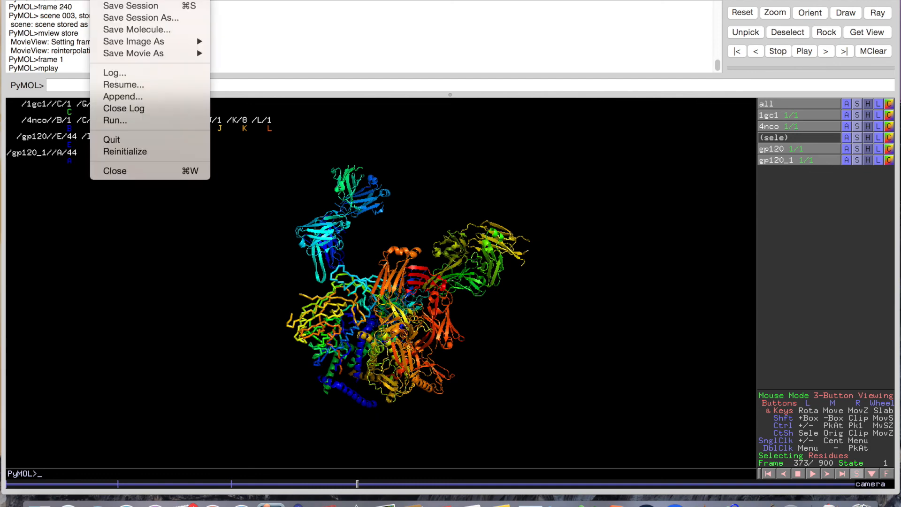
pyautogui.moveTo(188, 53)
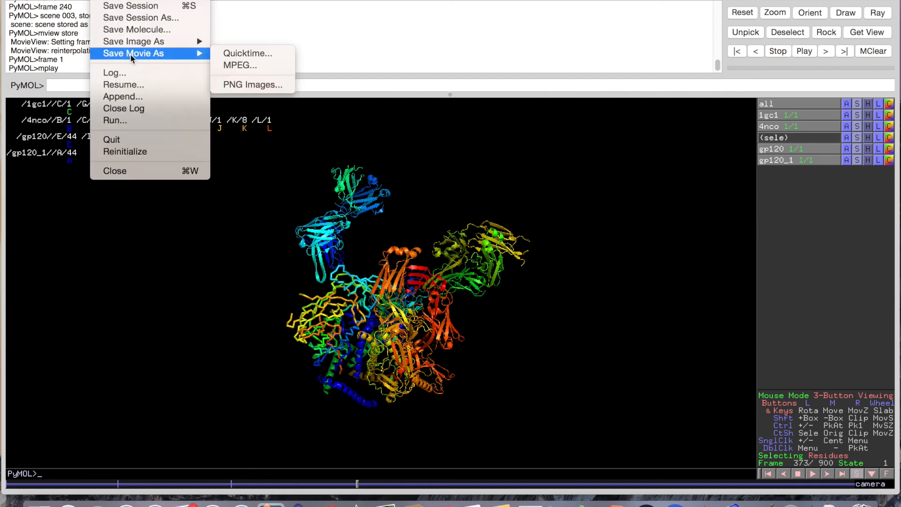
pyautogui.click(240, 53)
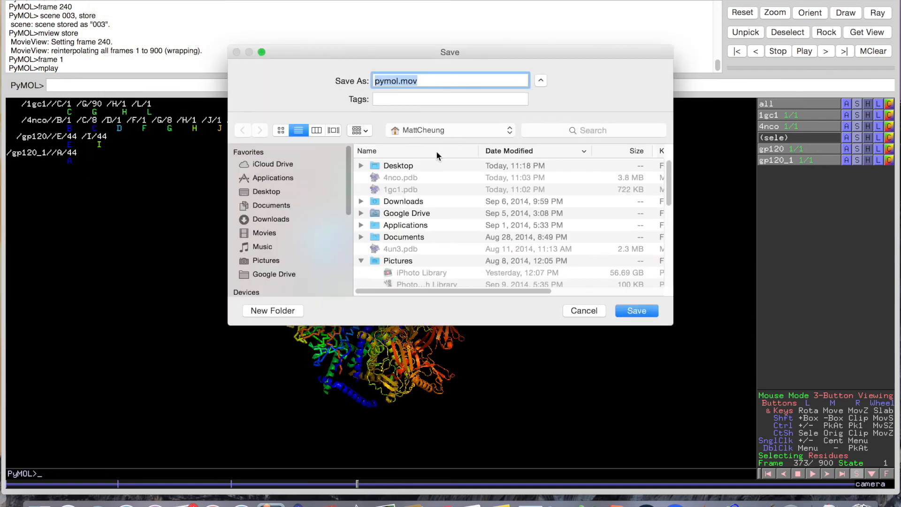
pyautogui.click(276, 192)
pyautogui.click(634, 310)
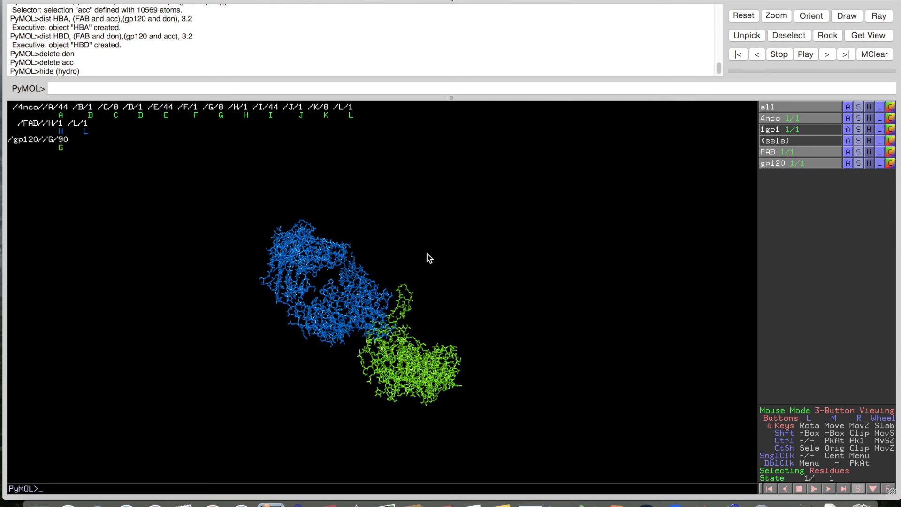
# Rotate the structure so the blue FAB sits above the green gp120, ready at the command line
pyautogui.moveTo(402, 310); pyautogui.dragTo(404, 288)
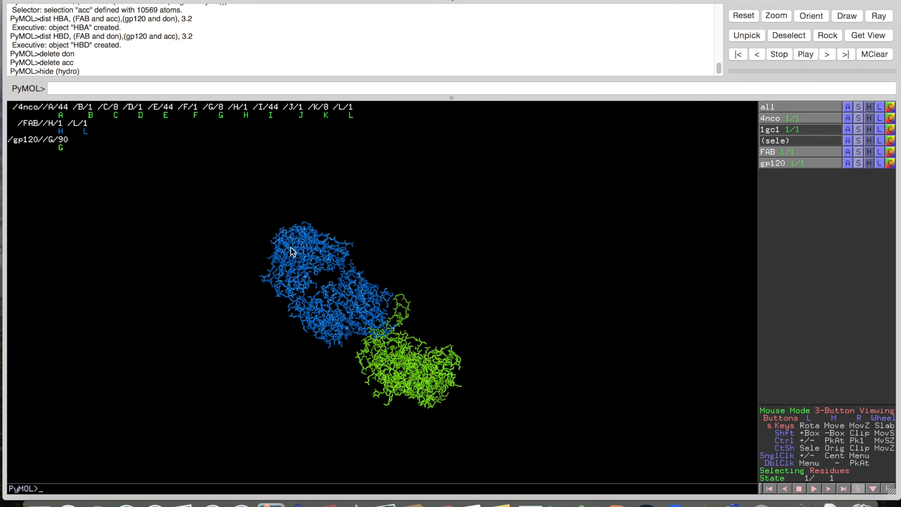
pyautogui.moveTo(437, 388); pyautogui.dragTo(425, 364)
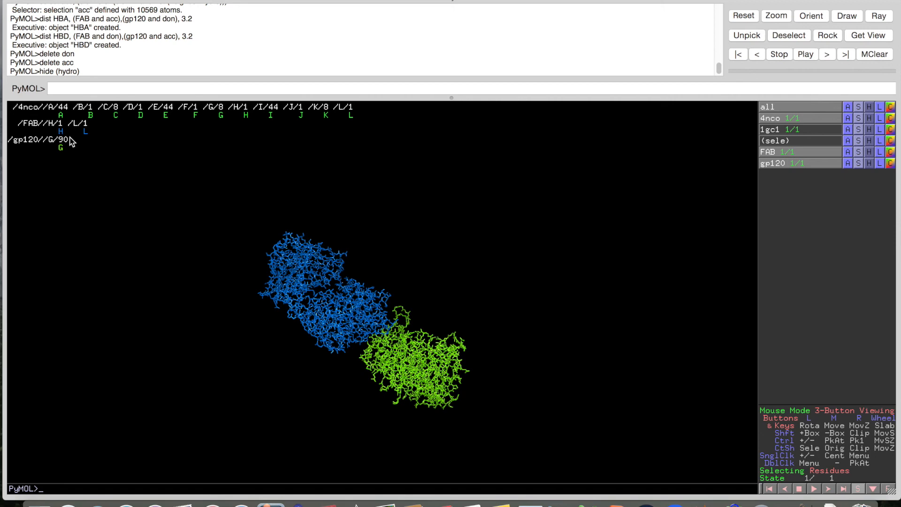
pyautogui.moveTo(364, 289); pyautogui.dragTo(367, 338)
pyautogui.click(137, 85)
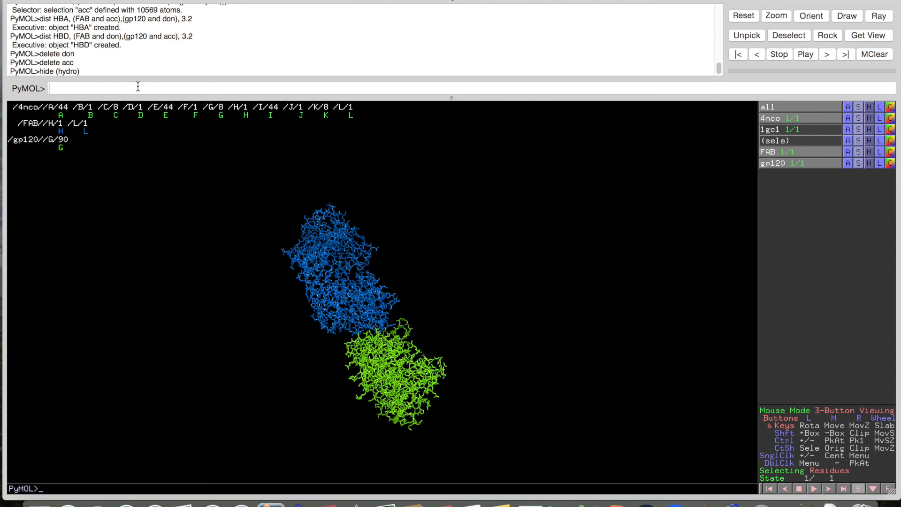
# Switch to the Safari space showing the PyMOL Wiki hydrogen-bond page
pyautogui.hotkey('ctrl', 'Right')
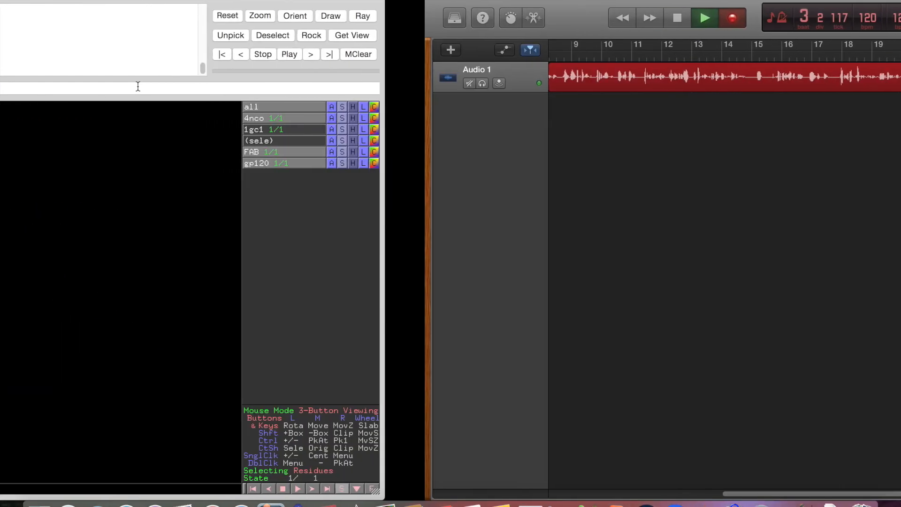
pyautogui.hotkey('ctrl', 'Left')
pyautogui.hotkey('ctrl', 'Up')
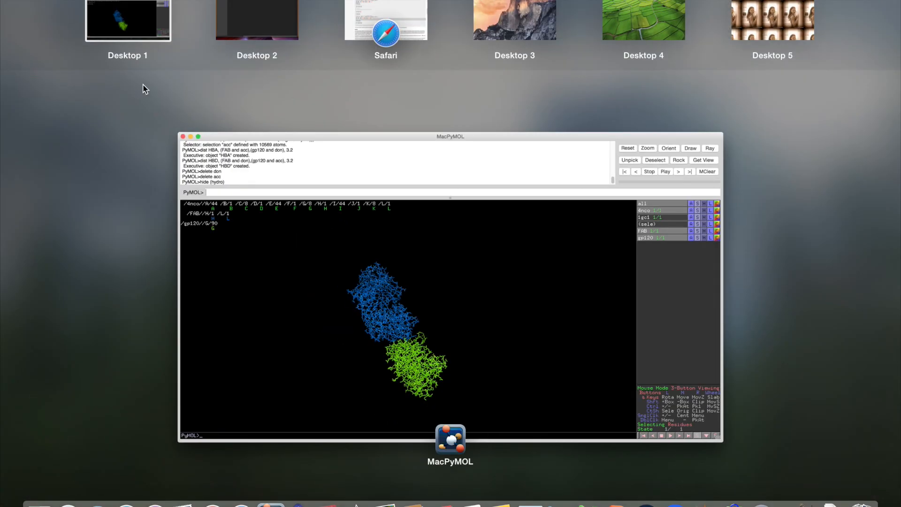
pyautogui.click(404, 5)
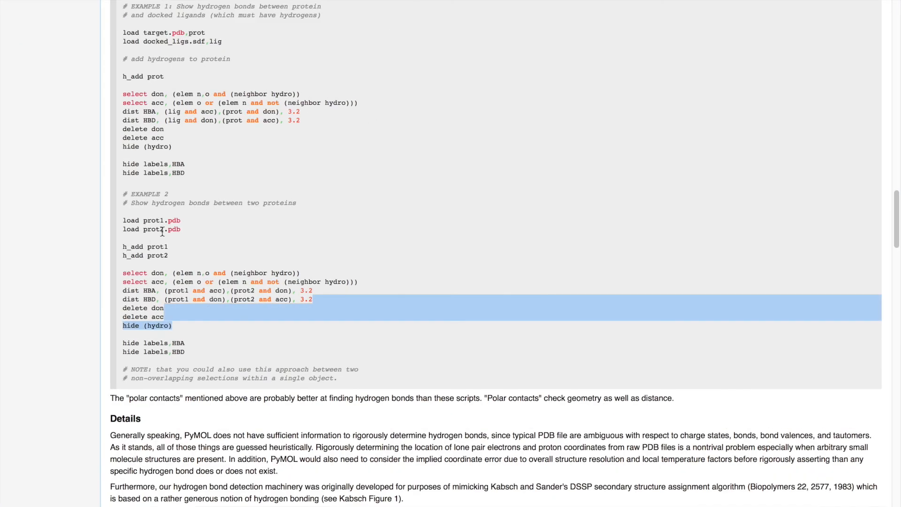
# Copy the 'h_add prot1' line from the two-protein example and head back toward PyMOL
pyautogui.scroll(2, 150, 164)
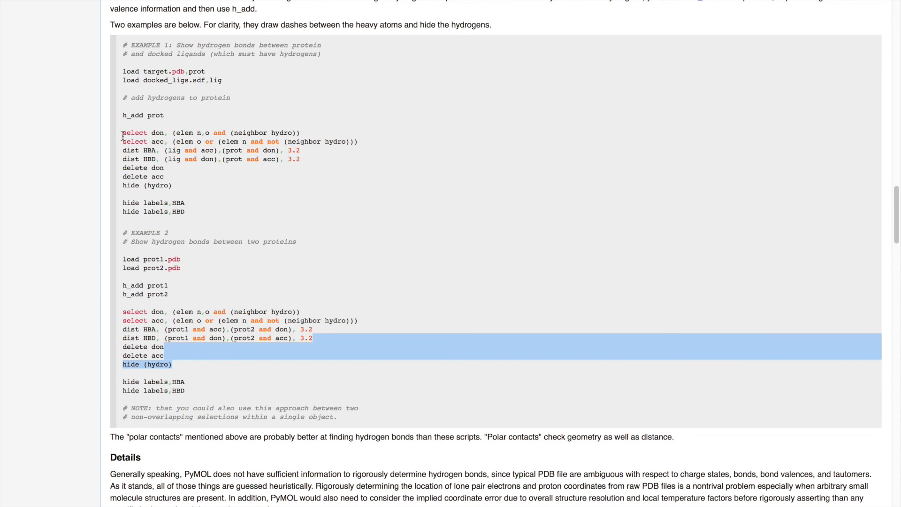
pyautogui.scroll(-3, 150, 309)
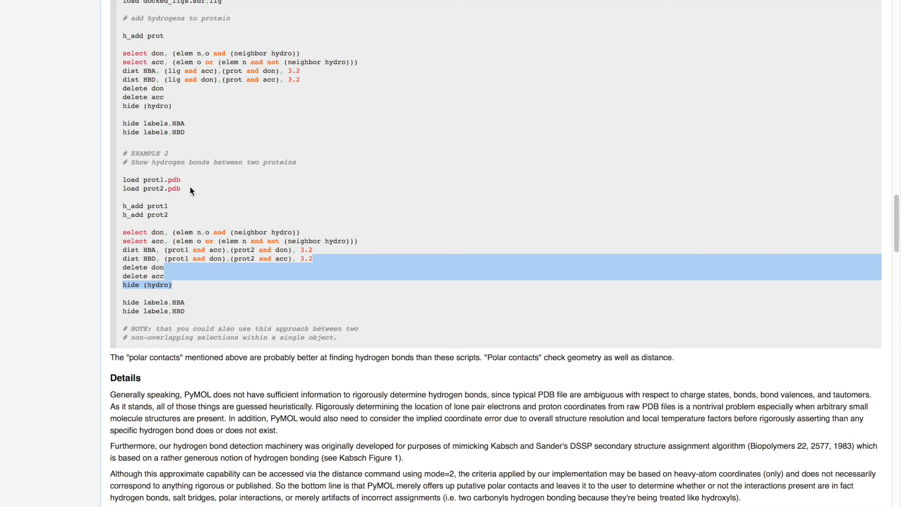
pyautogui.scroll(-1, 150, 219)
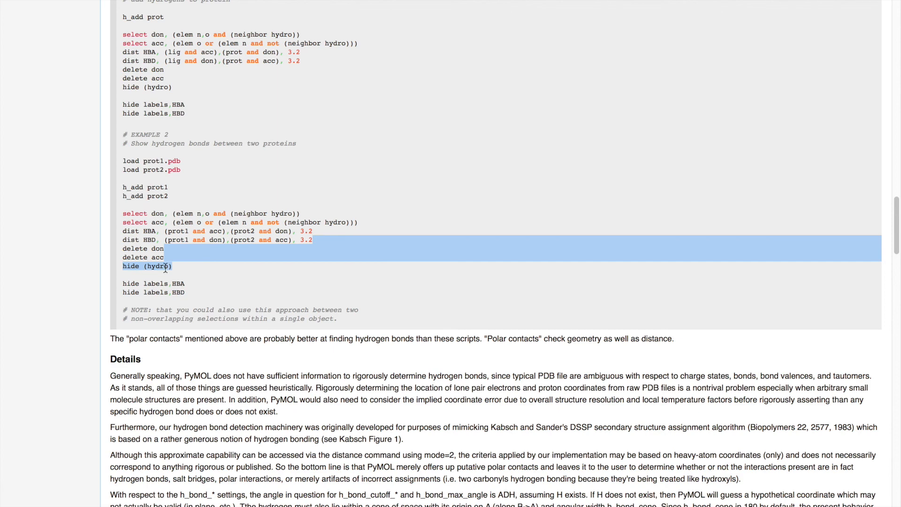
pyautogui.hscroll(-3, 165, 268)
pyautogui.click(123, 189)
pyautogui.moveTo(122, 186); pyautogui.dragTo(176, 186)
pyautogui.hotkey('ctrl', 'Left')
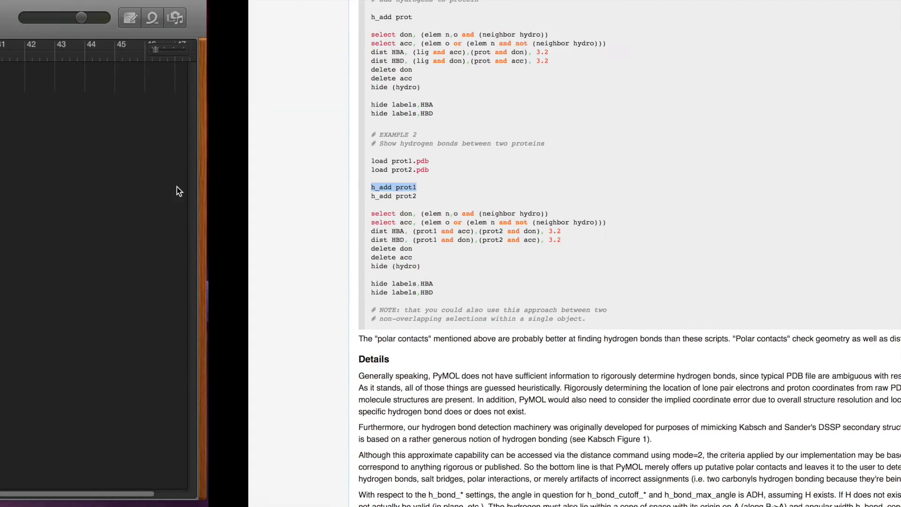
pyautogui.hotkey('ctrl', 'Left')
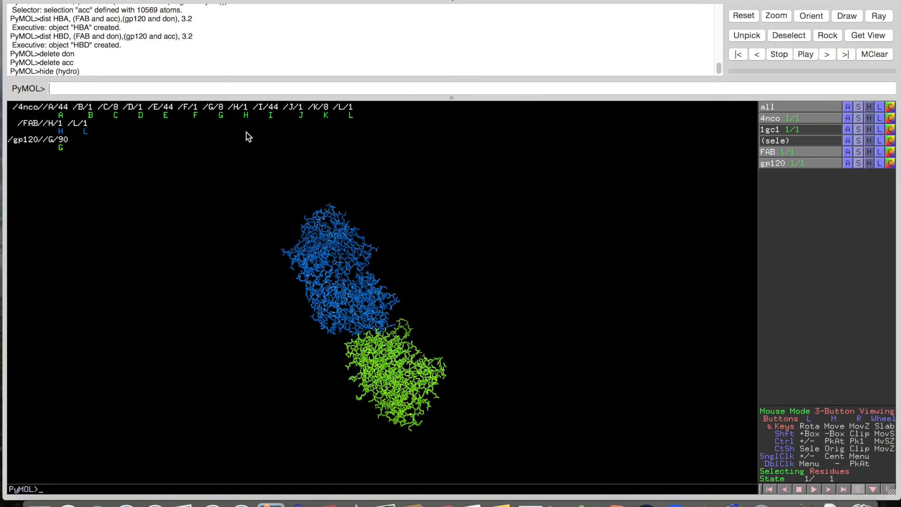
# Back in MacPyMOL, paste the copied line as 'h_add FAB' and run it
pyautogui.hotkey('ctrl', 'Up')
pyautogui.moveTo(288, 25); pyautogui.dragTo(488, 21)
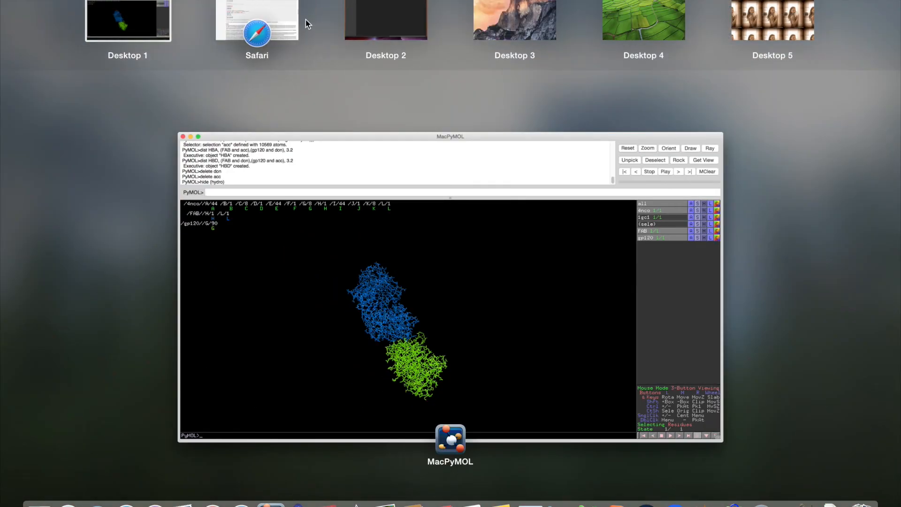
pyautogui.click(144, 16)
pyautogui.click(149, 89)
pyautogui.write('h_add prot1')
pyautogui.doubleClick(80, 89)
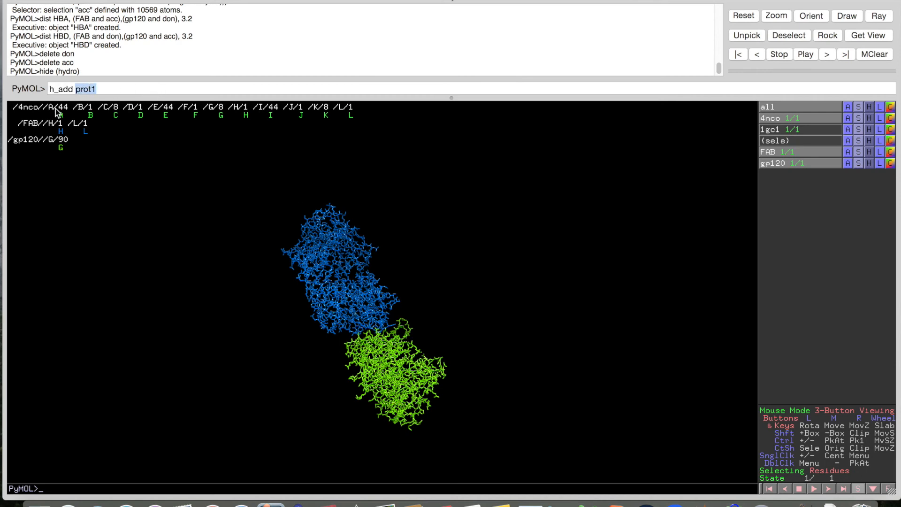
pyautogui.write('FAB')
pyautogui.press('Return')
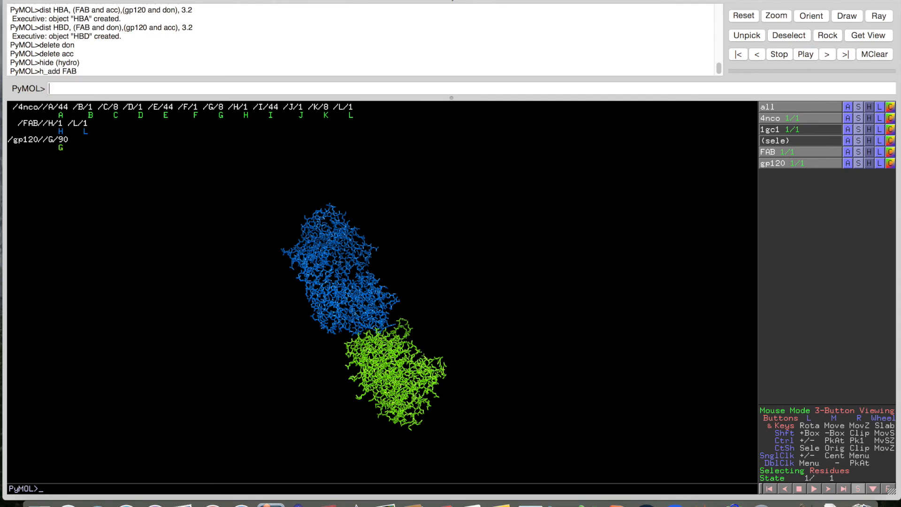
# Copy the 'h_add prot2' line from the wiki and run it as 'h_add gp120'
pyautogui.moveTo(272, 262); pyautogui.dragTo(286, 298)
pyautogui.hotkey('ctrl', 'Right')
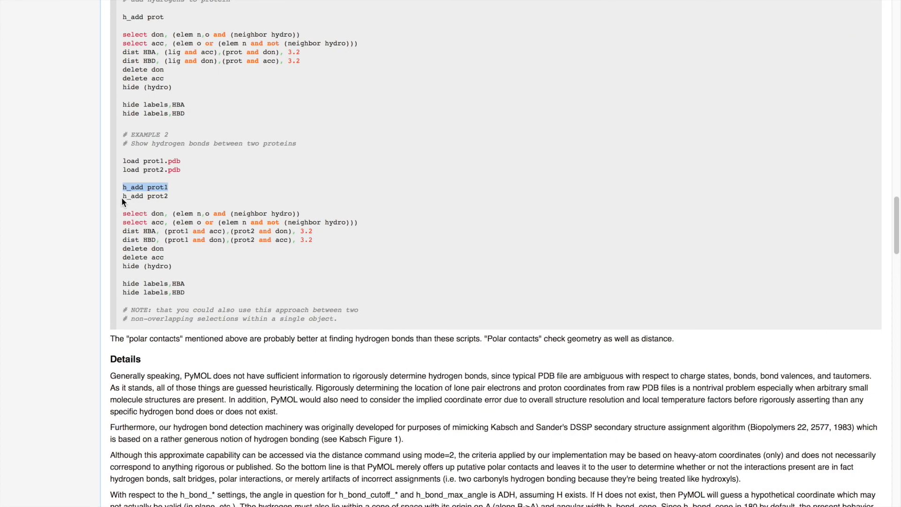
pyautogui.moveTo(122, 198); pyautogui.dragTo(210, 204)
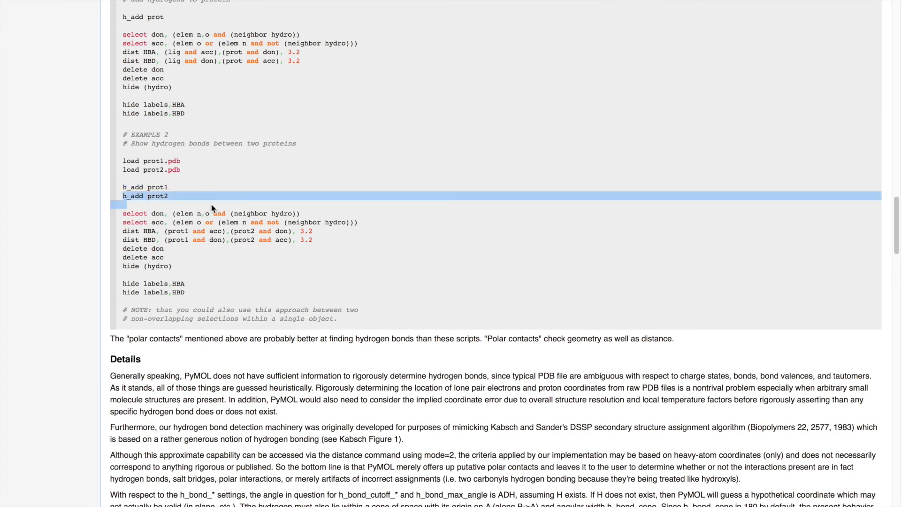
pyautogui.click(211, 204)
pyautogui.moveTo(123, 198); pyautogui.dragTo(194, 195)
pyautogui.press('super+c')
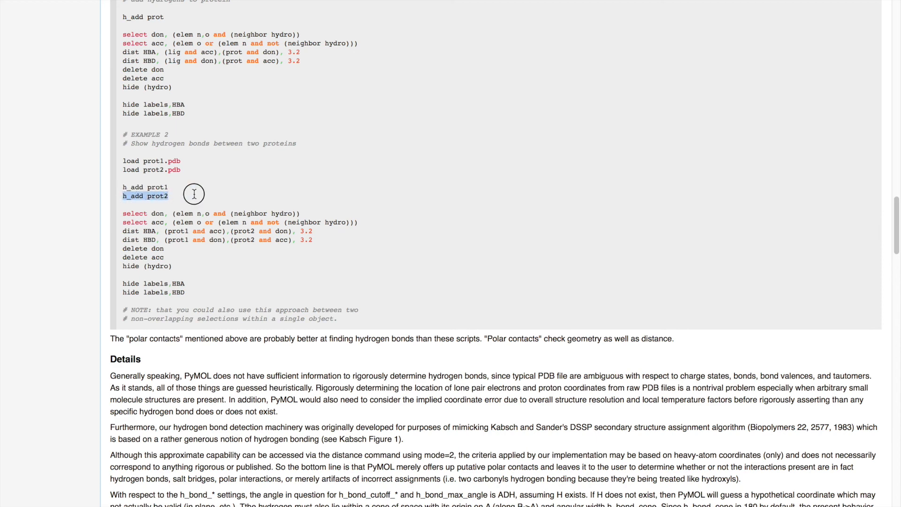
pyautogui.hotkey('ctrl', 'Left')
pyautogui.click(144, 85)
pyautogui.press('super+v')
pyautogui.doubleClick(86, 86)
pyautogui.write('gp120')
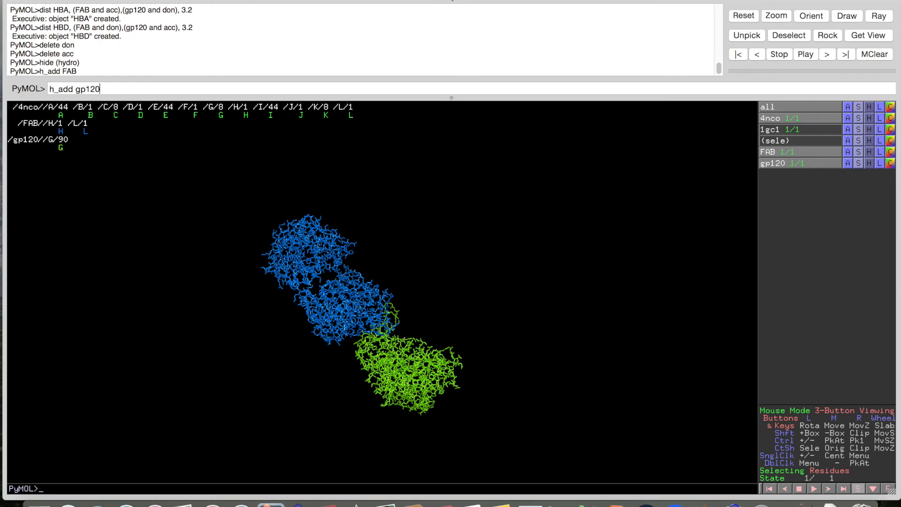
pyautogui.press('Return')
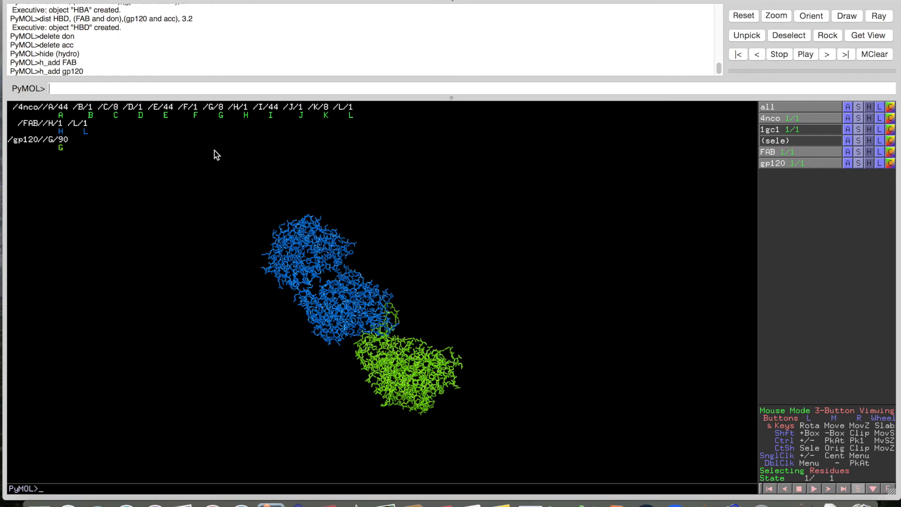
# Copy and run 'select don, (elem n,o and (neighbor hydro))' to define donor atoms
pyautogui.hotkey('ctrl', 'Right')
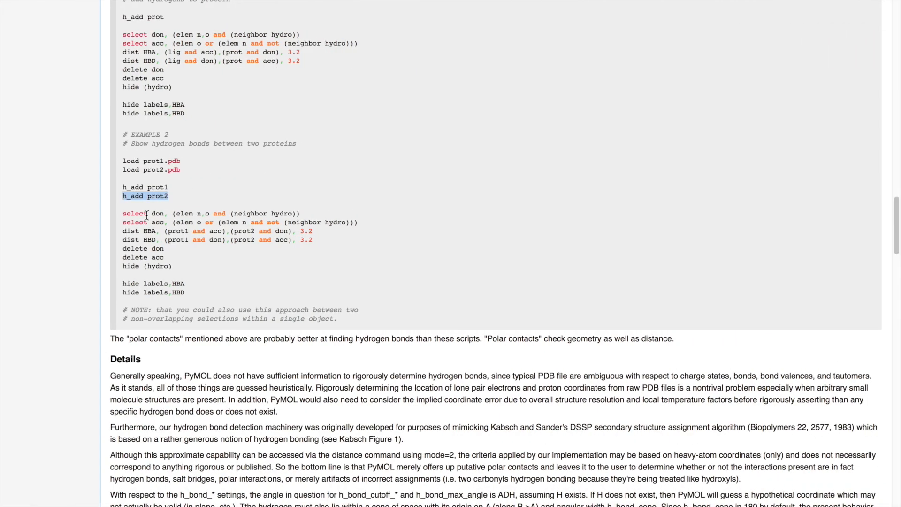
pyautogui.moveTo(121, 213); pyautogui.dragTo(352, 214)
pyautogui.press('super+c')
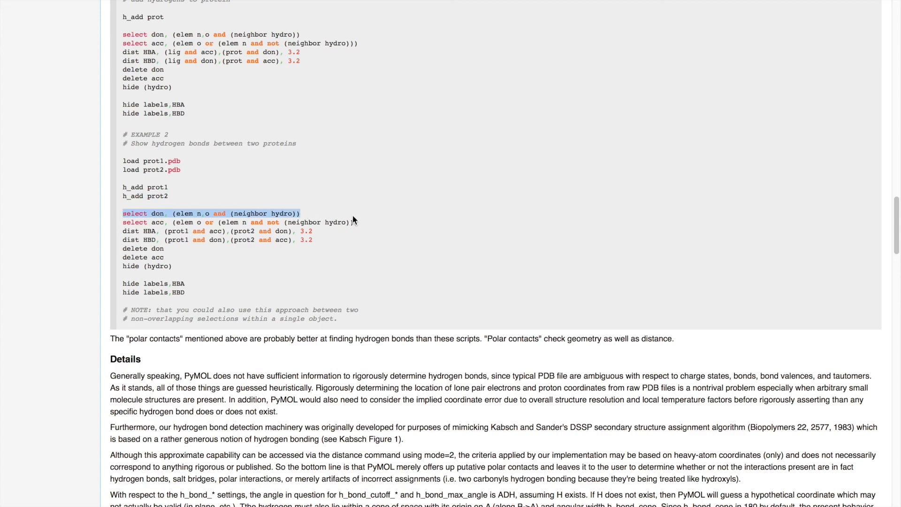
pyautogui.hotkey('ctrl', 'Left')
pyautogui.click(220, 86)
pyautogui.press('super+v')
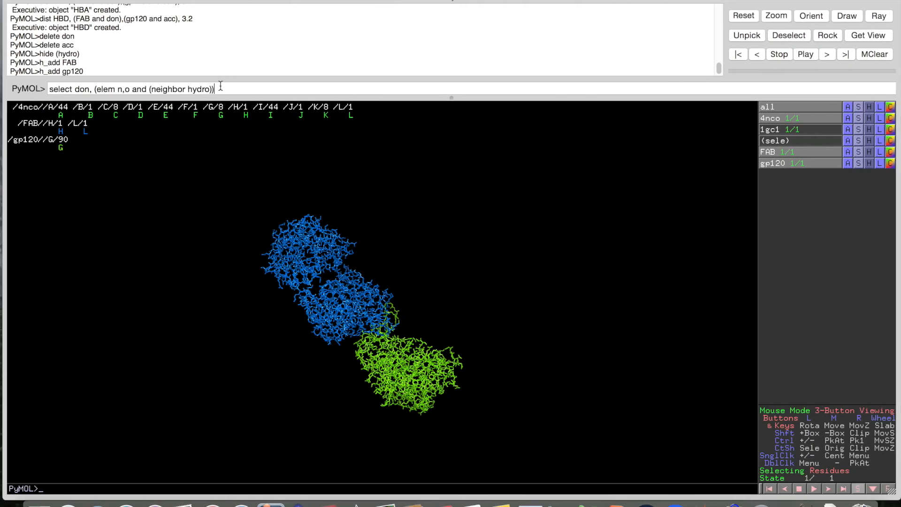
pyautogui.press('Return')
pyautogui.hotkey('ctrl', 'Right')
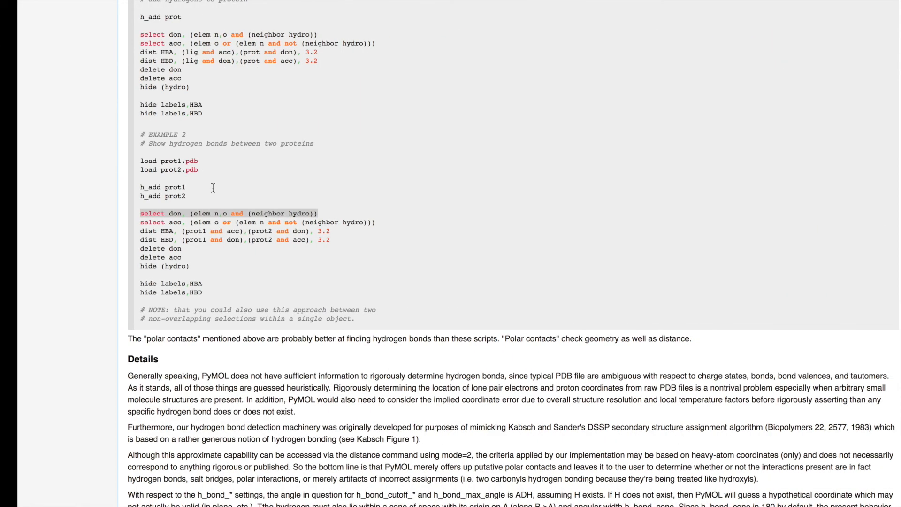
# Copy the 'select acc' line from the wiki and run it to define acceptor atoms
pyautogui.moveTo(120, 223); pyautogui.dragTo(362, 226)
pyautogui.press('super+c')
pyautogui.hotkey('ctrl', 'Left')
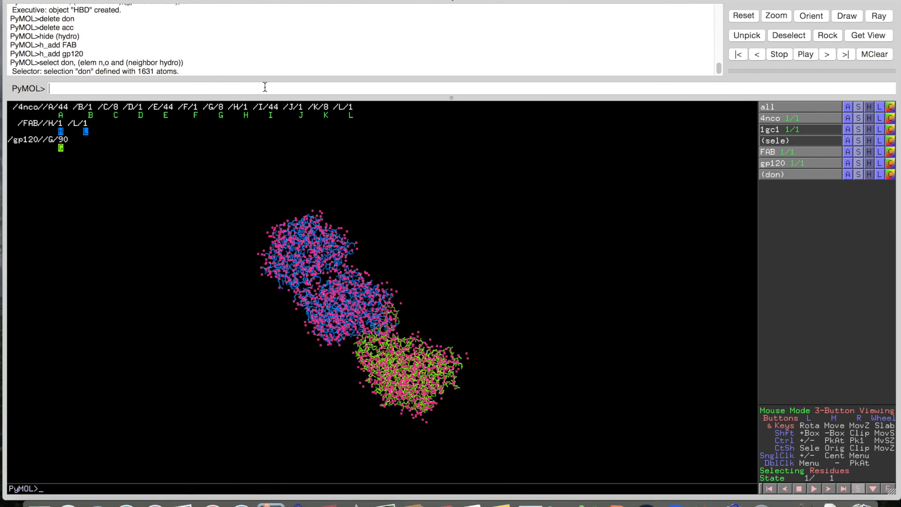
pyautogui.click(265, 87)
pyautogui.press('super+v')
pyautogui.press('Return')
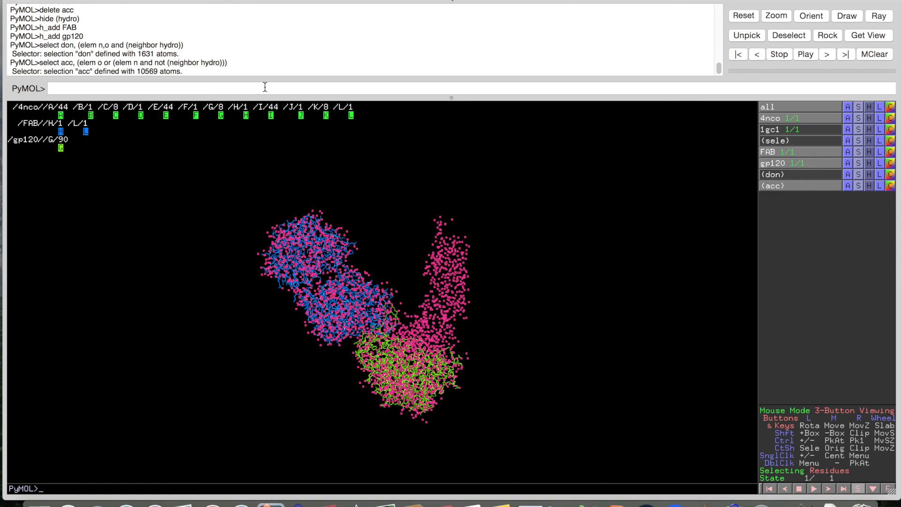
# Copy the 'dist HBA' line from the wiki and paste it into the PyMOL command line
pyautogui.hotkey('ctrl', 'Right')
pyautogui.moveTo(121, 231); pyautogui.dragTo(330, 234)
pyautogui.press('super+c')
pyautogui.hotkey('ctrl', 'Left')
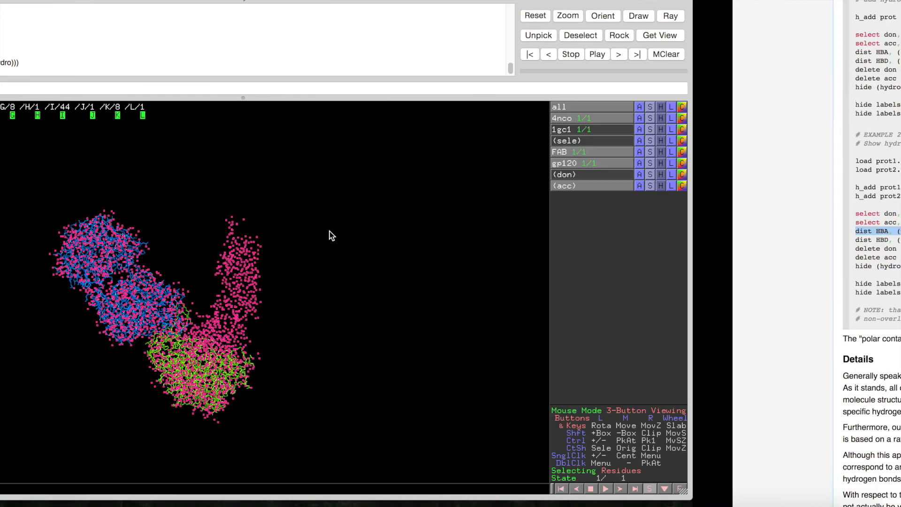
pyautogui.click(261, 90)
pyautogui.press('super+v')
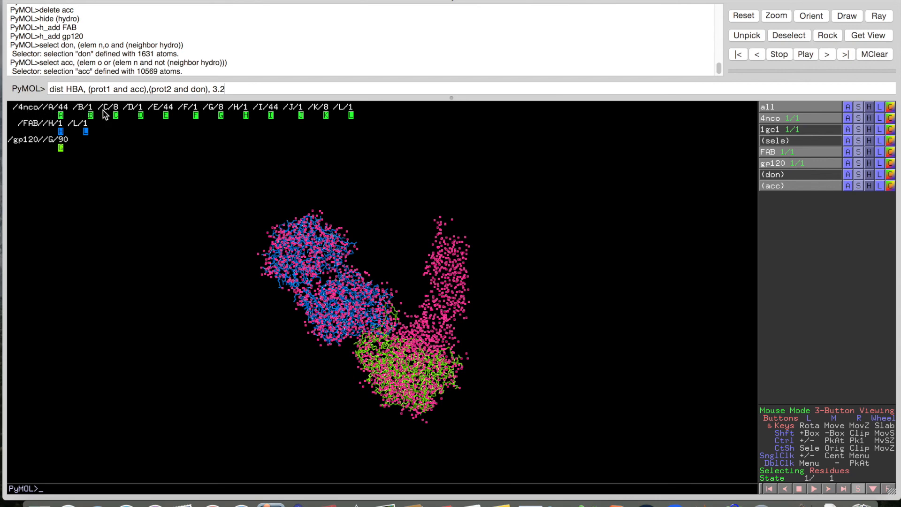
pyautogui.moveTo(462, 287); pyautogui.dragTo(440, 286)
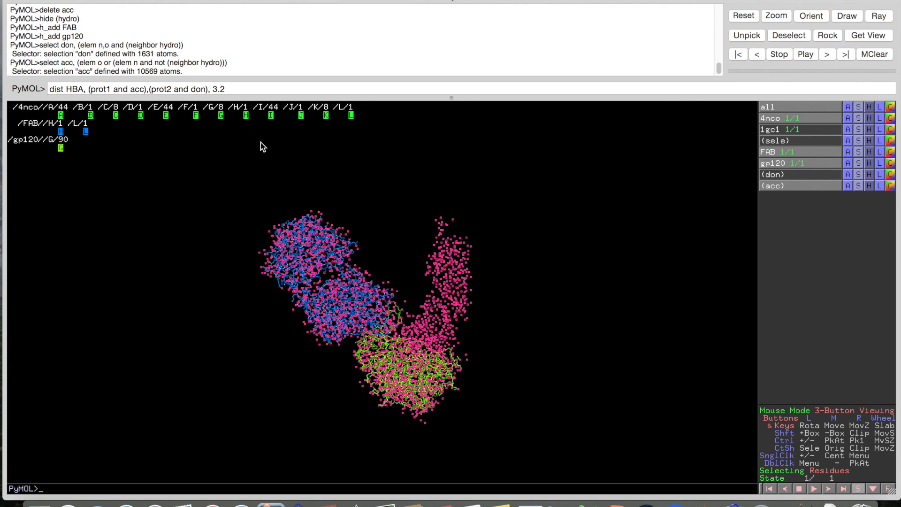
# Edit the command to 'dist HBA, (FAB and acc),(gp120 and don), 3.2' and run it
pyautogui.doubleClick(98, 89)
pyautogui.doubleClick(136, 89)
pyautogui.click(198, 89)
pyautogui.doubleClick(198, 89)
pyautogui.doubleClick(100, 89)
pyautogui.write('FAB')
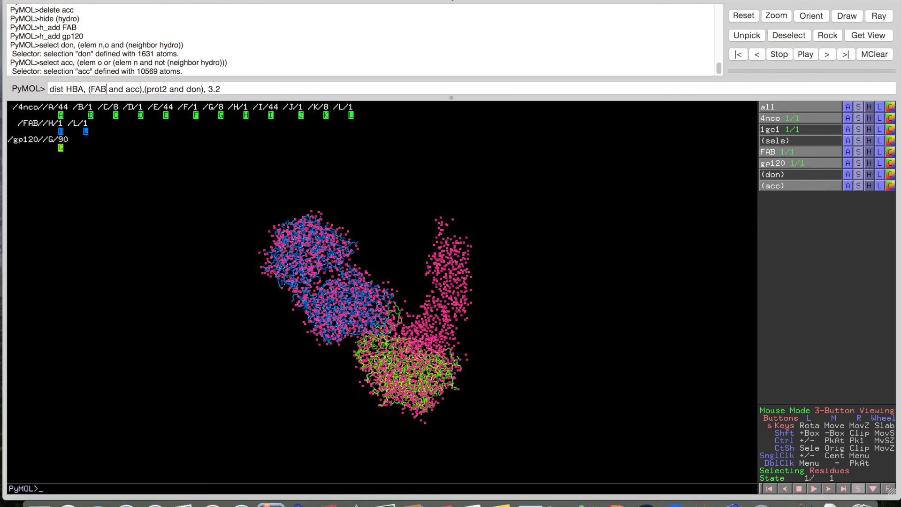
pyautogui.doubleClick(156, 90)
pyautogui.write('gp120')
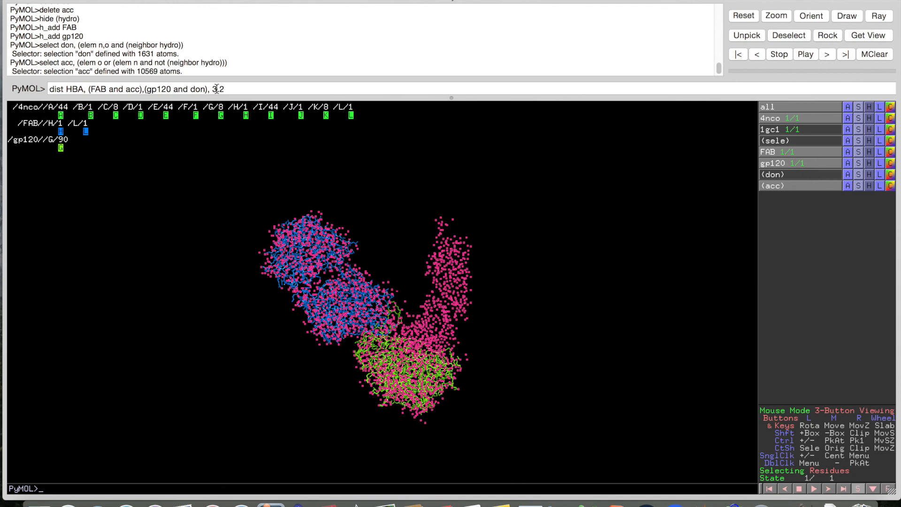
pyautogui.doubleClick(219, 89)
pyautogui.write('2.0')
pyautogui.press('BackSpace')
pyautogui.press('BackSpace')
pyautogui.press('BackSpace')
pyautogui.press('BackSpace')
pyautogui.write('.0')
pyautogui.press('BackSpace')
pyautogui.press('BackSpace')
pyautogui.press('BackSpace')
pyautogui.write('.2')
pyautogui.press('Return')
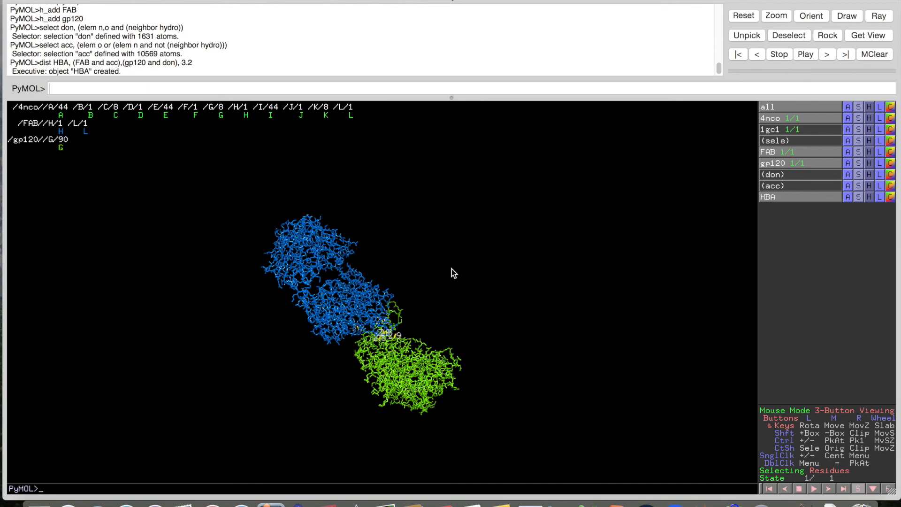
# Copy the 'dist HBD' line and run it with FAB and gp120 to create the HBD object
pyautogui.hotkey('ctrl', 'Right')
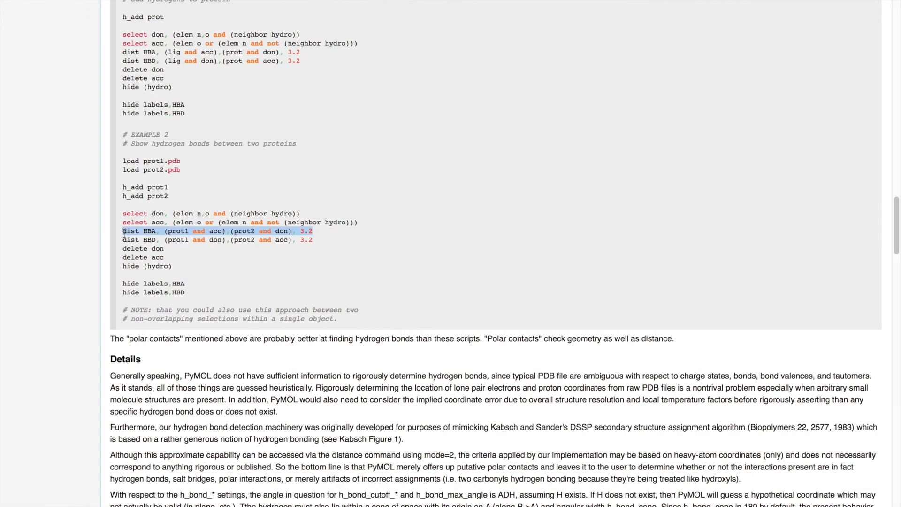
pyautogui.click(123, 240)
pyautogui.moveTo(123, 240); pyautogui.dragTo(330, 239)
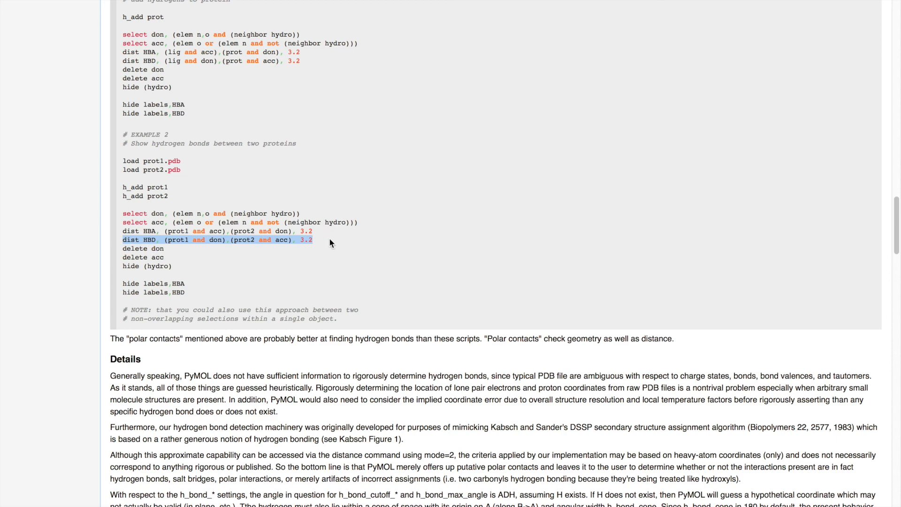
pyautogui.hotkey('ctrl', 'Left')
pyautogui.press('super+v')
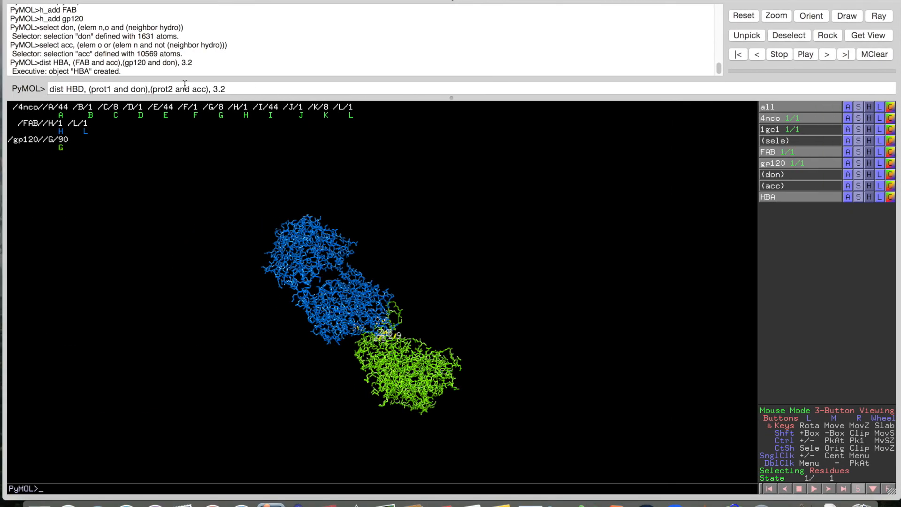
pyautogui.doubleClick(102, 89)
pyautogui.write('FAB')
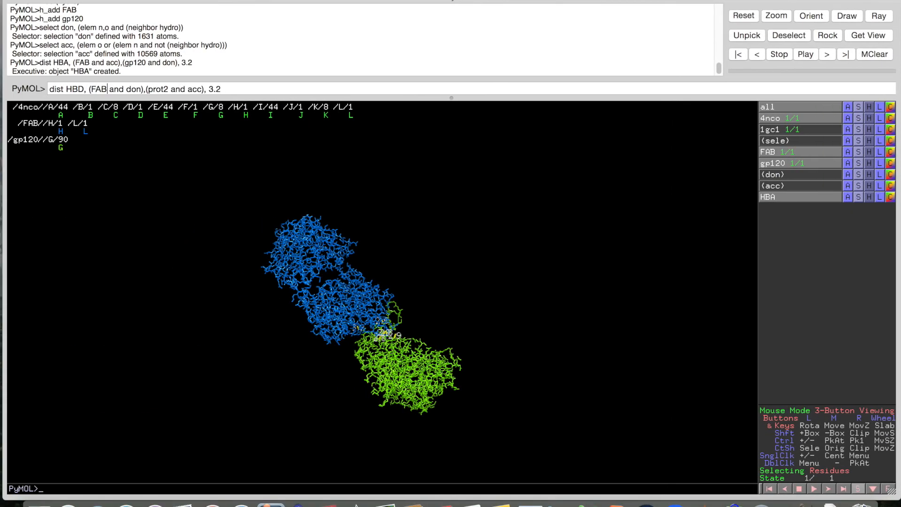
pyautogui.doubleClick(162, 89)
pyautogui.write('gp120')
pyautogui.press('Return')
# Delete the temporary don and acc selections
pyautogui.press('super+Tab')
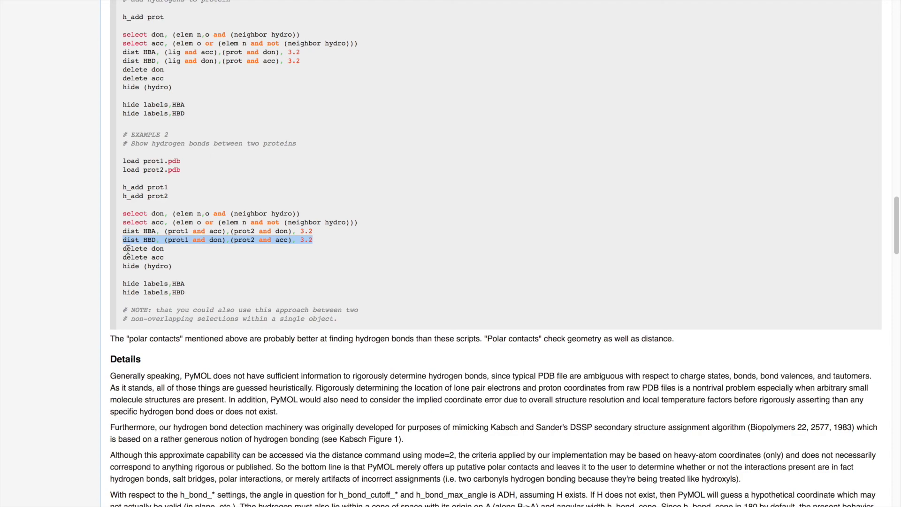
pyautogui.moveTo(123, 249); pyautogui.dragTo(167, 248)
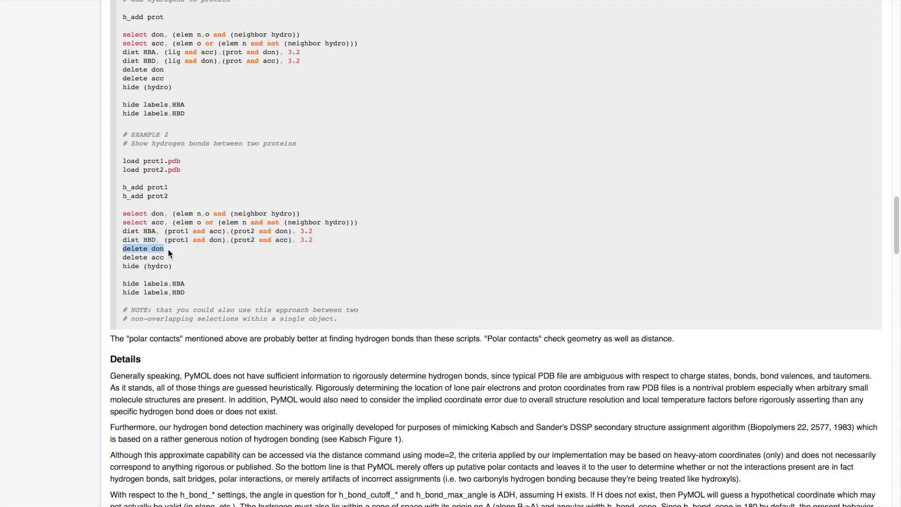
pyautogui.press('super+Tab')
pyautogui.press('super+v')
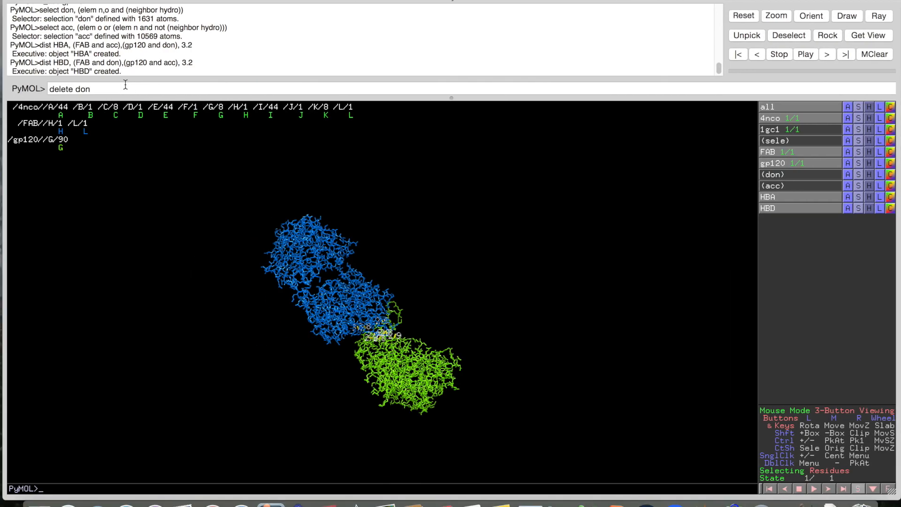
pyautogui.press('Return')
pyautogui.write('delete')
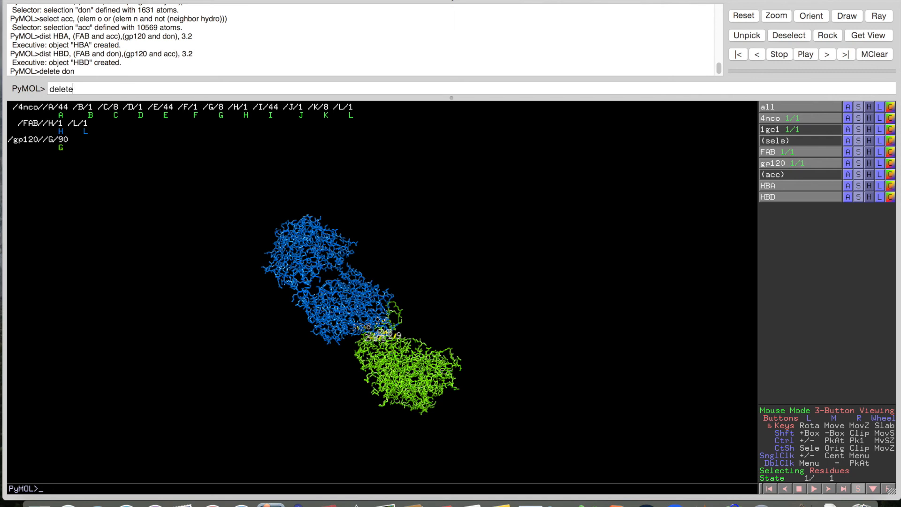
pyautogui.write(' acc')
pyautogui.press('Return')
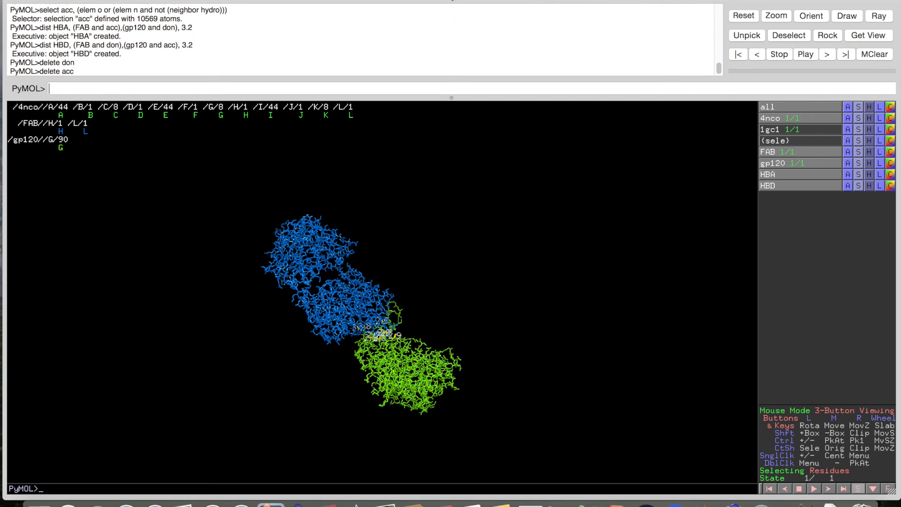
# Run 'hide (hydro)' to hide all hydrogen atoms
pyautogui.write('hide (hydro')
pyautogui.hotkey('ctrl', 'Right')
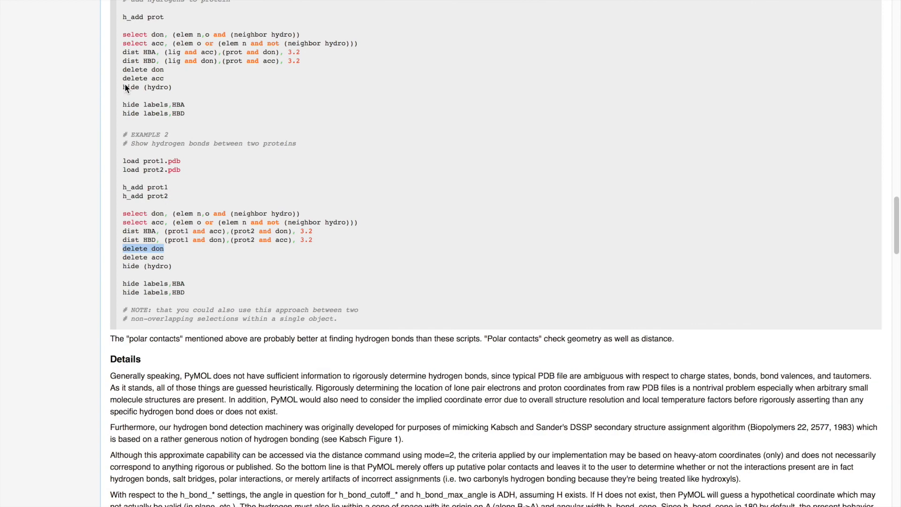
pyautogui.hotkey('ctrl', 'Left')
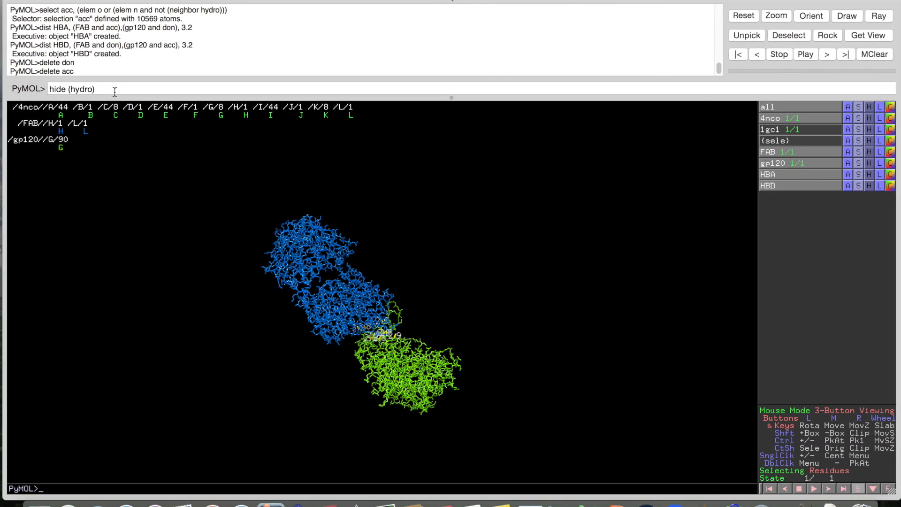
pyautogui.press('Return')
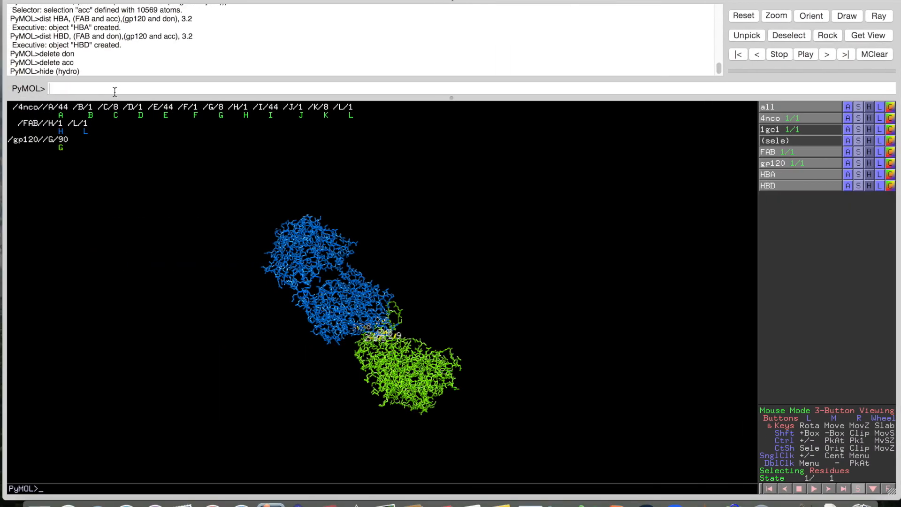
pyautogui.hotkey('ctrl', 'Right')
pyautogui.hotkey('ctrl', 'Left')
# Zoom into the FAB–gp120 interface to inspect the 2.9 and 2.8 Å H-bond dashes and nearby side chains
pyautogui.moveTo(401, 303); pyautogui.dragTo(398, 334)
pyautogui.moveTo(397, 329); pyautogui.dragTo(378, 458, button='right')
pyautogui.moveTo(399, 312); pyautogui.dragTo(376, 434, button='right')
pyautogui.moveTo(382, 281); pyautogui.dragTo(399, 389, button='right')
pyautogui.moveTo(408, 234); pyautogui.dragTo(404, 305, button='right')
pyautogui.moveTo(407, 334); pyautogui.dragTo(412, 319)
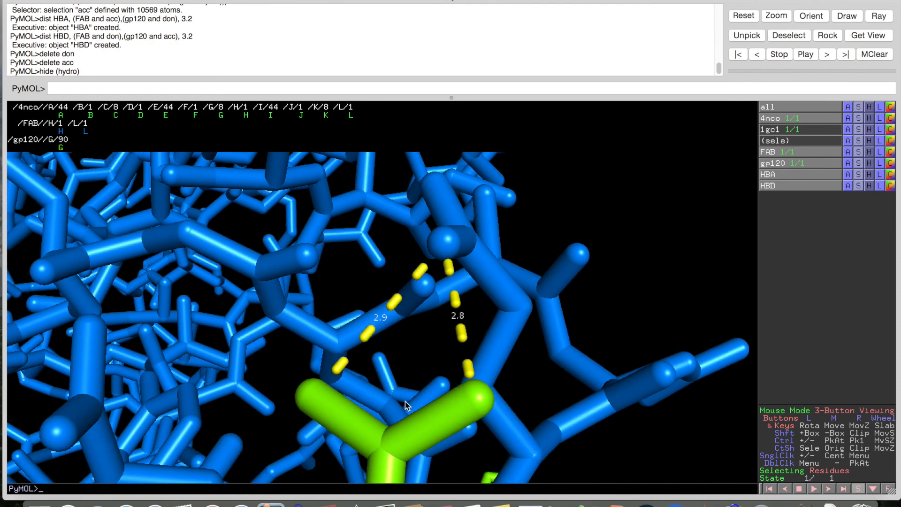
pyautogui.moveTo(446, 346); pyautogui.dragTo(400, 284, button='right')
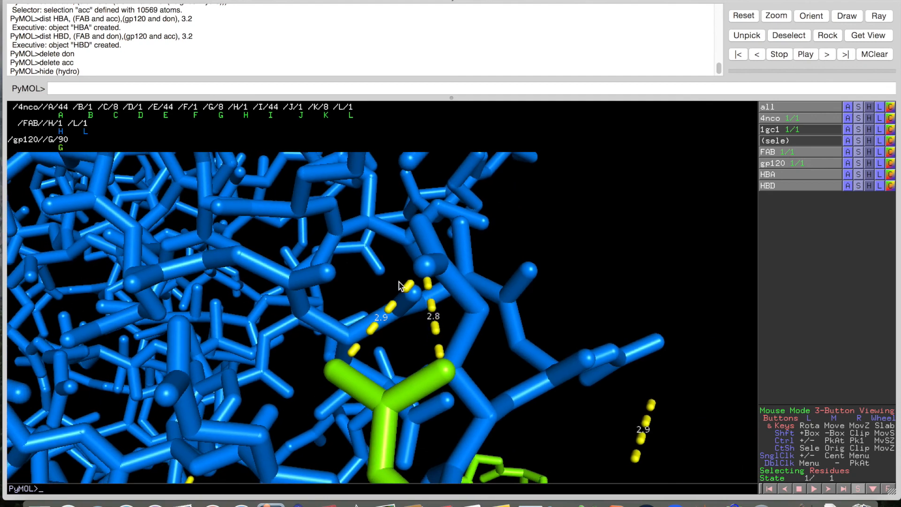
pyautogui.moveTo(457, 302); pyautogui.dragTo(457, 275, button='right')
pyautogui.moveTo(492, 360); pyautogui.dragTo(287, 321, button='middle')
pyautogui.moveTo(321, 301); pyautogui.dragTo(326, 332, button='right')
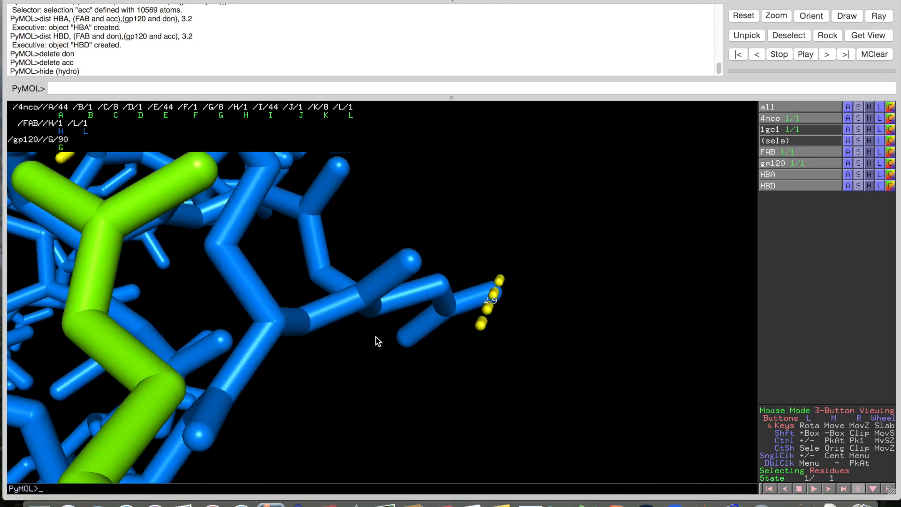
pyautogui.moveTo(388, 364); pyautogui.dragTo(376, 337, button='right')
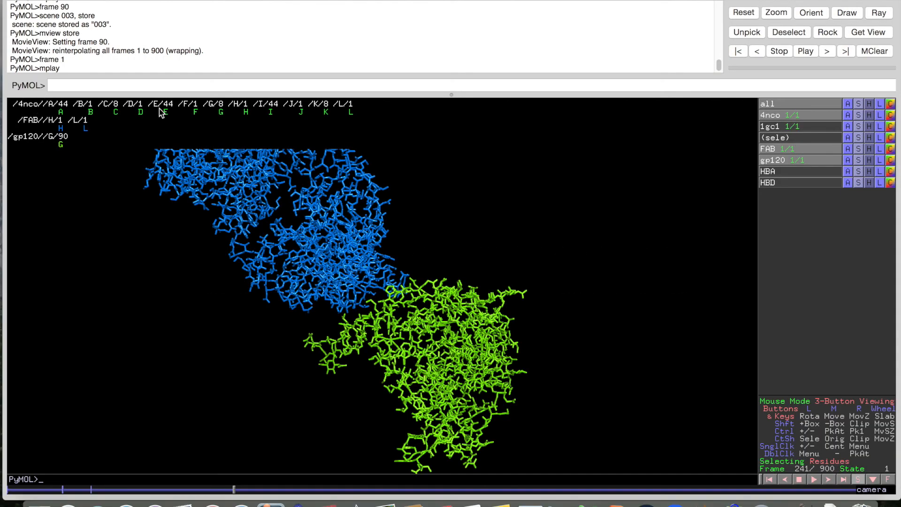
# Orient all structures, select chain E of 4nco in the sequence bar, and extract it as obj01
pyautogui.click(847, 118)
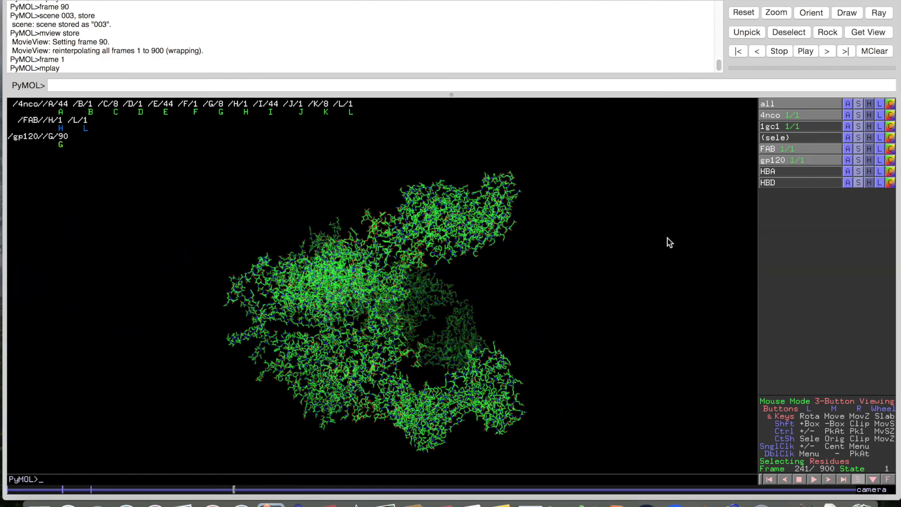
pyautogui.moveTo(615, 255); pyautogui.dragTo(322, 372)
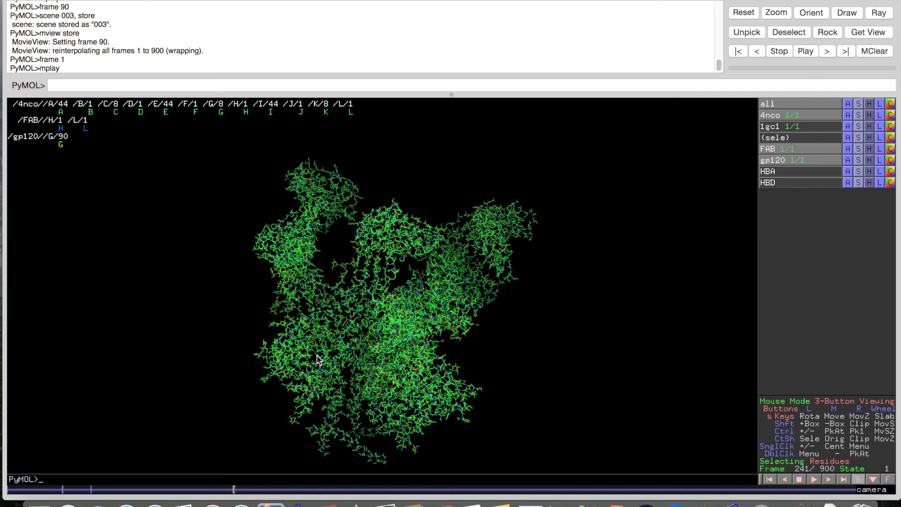
pyautogui.click(140, 111)
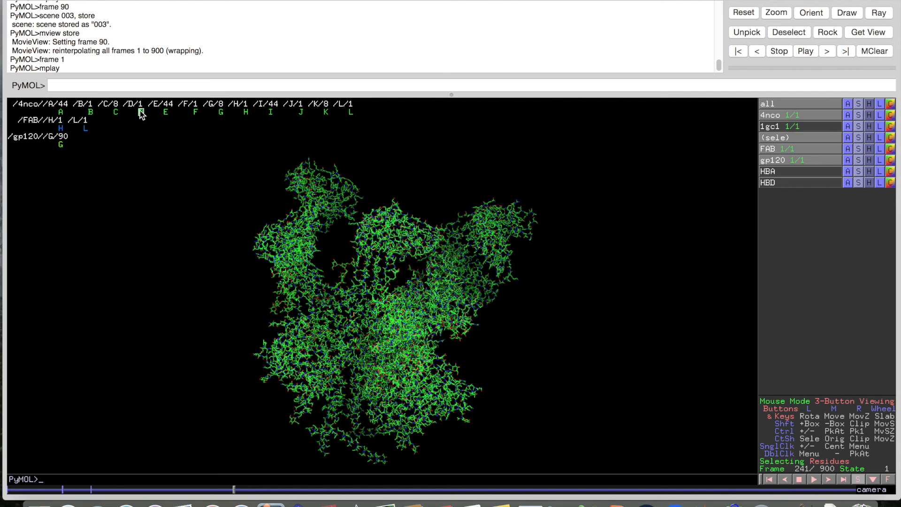
pyautogui.click(165, 113)
pyautogui.moveTo(207, 229); pyautogui.dragTo(254, 301)
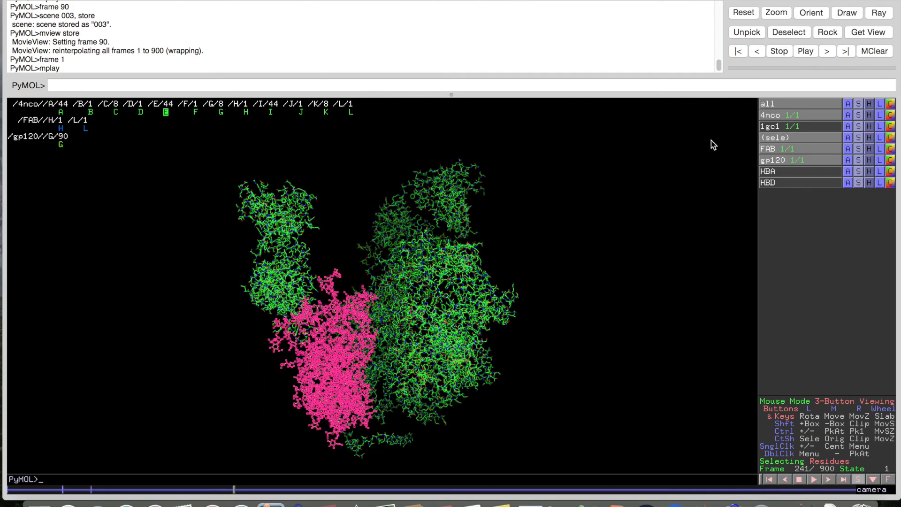
pyautogui.click(849, 138)
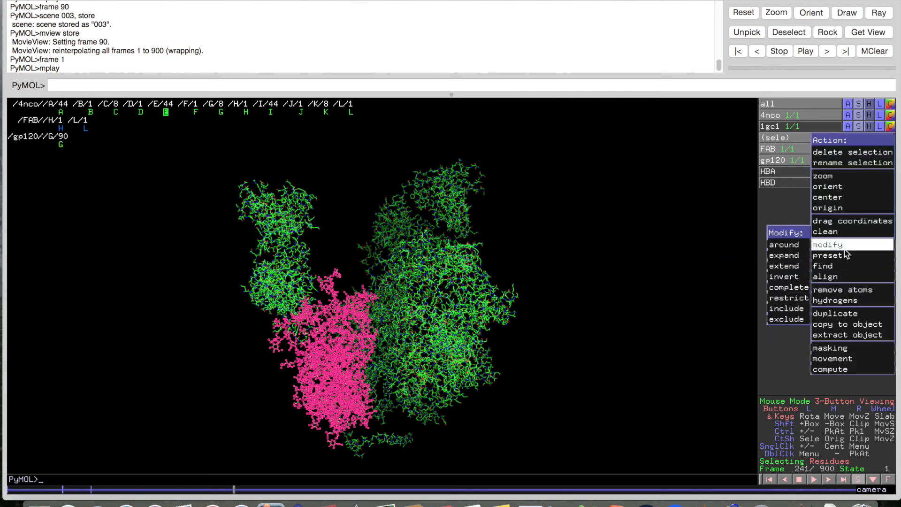
pyautogui.click(853, 334)
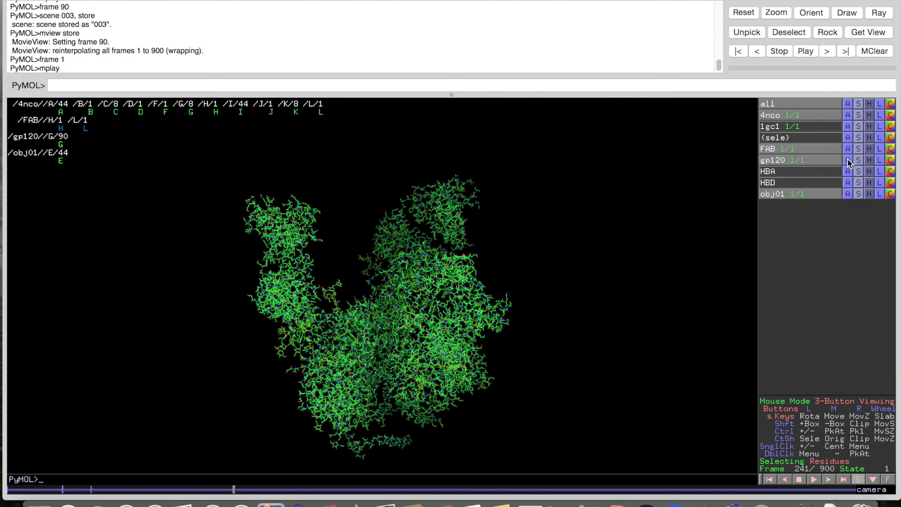
# Rename the extracted object obj01 to gp120_1
pyautogui.click(849, 193)
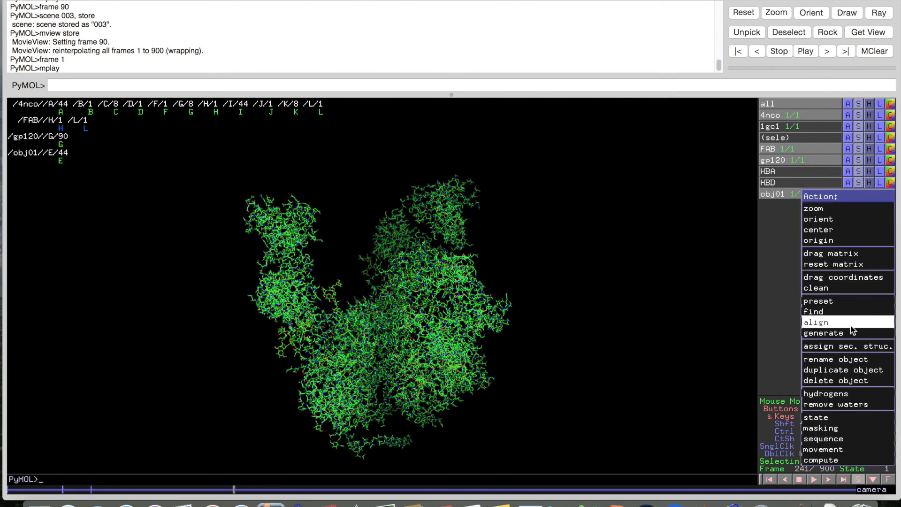
pyautogui.click(853, 360)
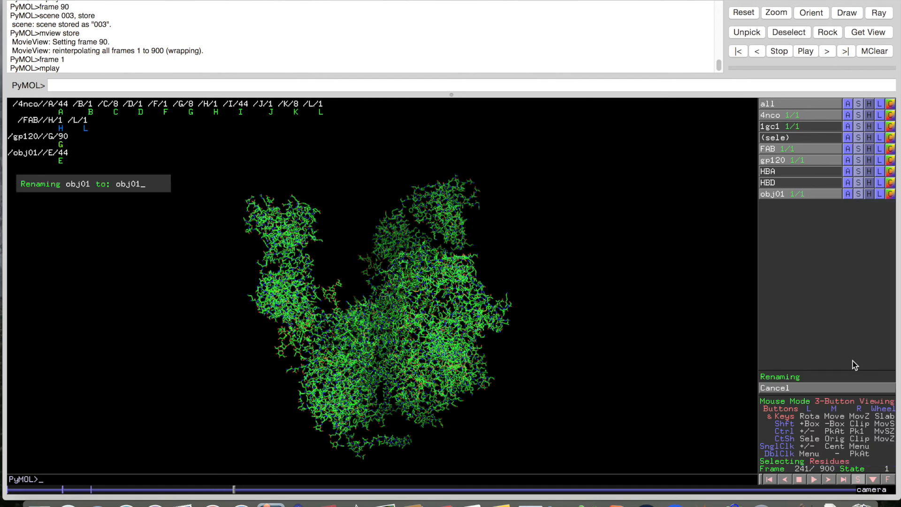
pyautogui.press('BackSpace')
pyautogui.press('BackSpace')
pyautogui.press('BackSpace')
pyautogui.press('BackSpace')
pyautogui.write('gp120_1')
pyautogui.press('Return')
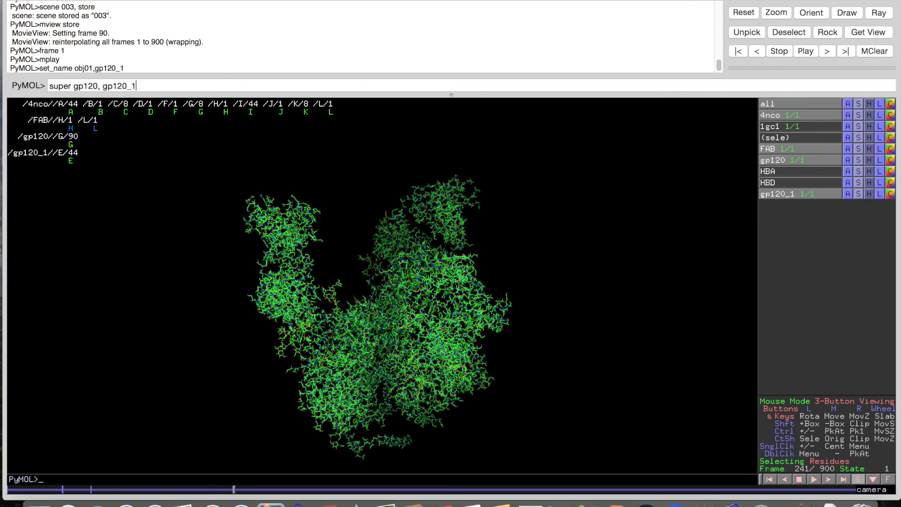
# Superpose gp120 onto gp120_1 (RMS 1.399 over 1481 atoms) and rotate to view the fit
pyautogui.press('Return')
pyautogui.moveTo(297, 231); pyautogui.dragTo(330, 266)
pyautogui.moveTo(330, 265); pyautogui.dragTo(336, 345, button='right')
pyautogui.moveTo(336, 345)
pyautogui.mouseDown()
pyautogui.moveTo(324, 346)
pyautogui.moveTo(337, 345)
pyautogui.mouseUp()
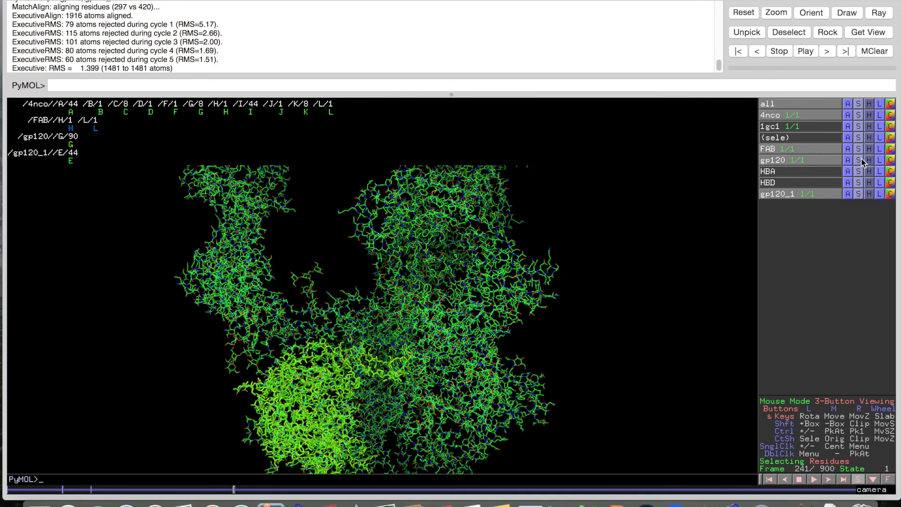
# Show gp120 as a red cartoon with its sticks hidden
pyautogui.click(890, 161)
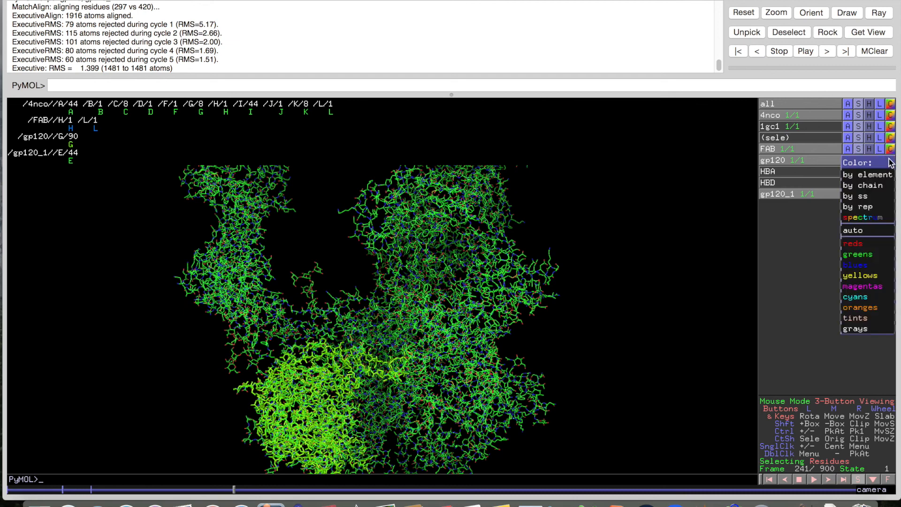
pyautogui.moveTo(874, 244)
pyautogui.click(828, 245)
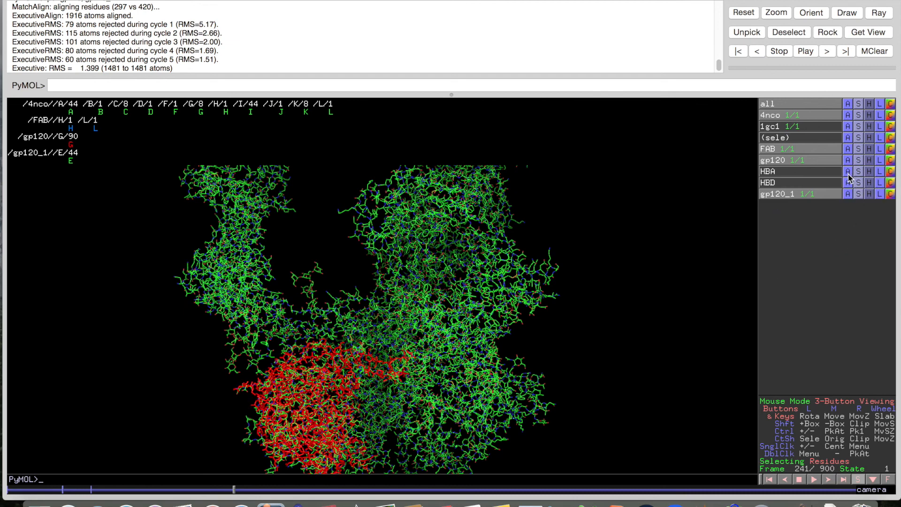
pyautogui.click(858, 160)
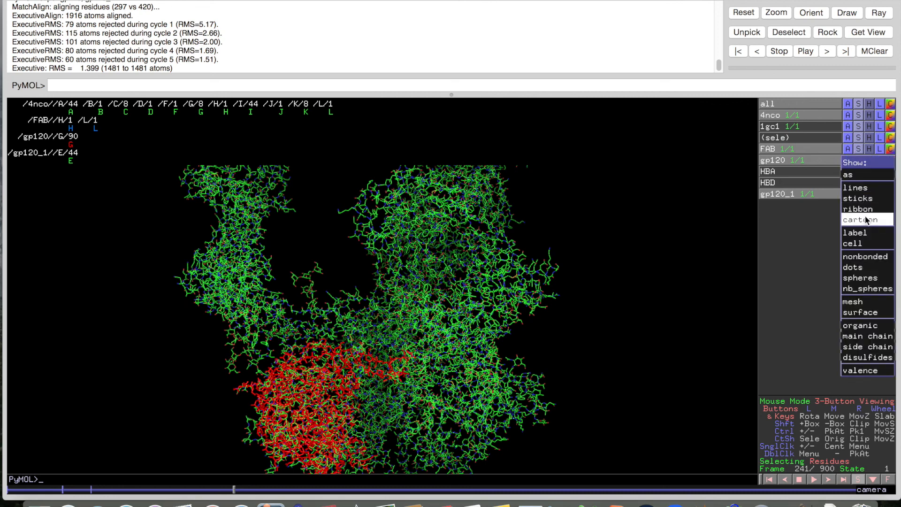
pyautogui.click(866, 221)
pyautogui.click(869, 167)
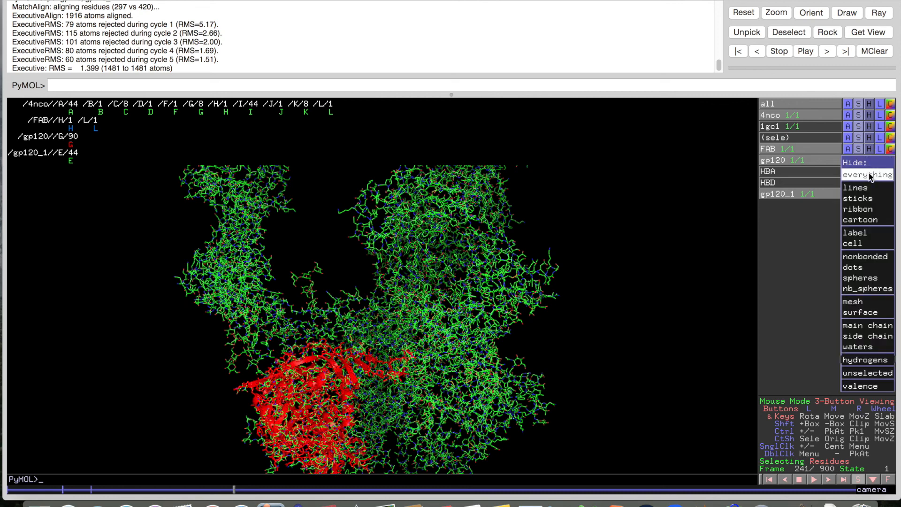
pyautogui.click(871, 198)
pyautogui.moveTo(597, 240); pyautogui.dragTo(686, 211)
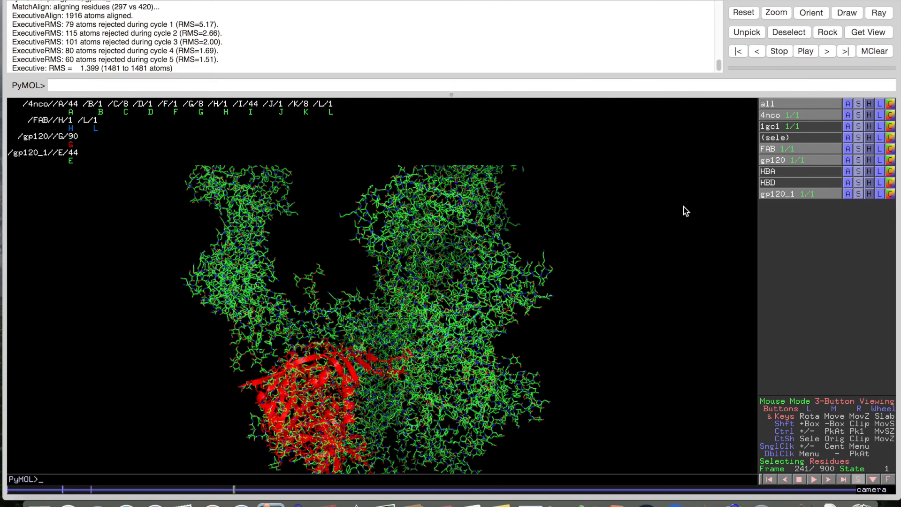
# Show gp120_1 as a blue cartoon
pyautogui.click(890, 193)
pyautogui.moveTo(882, 300)
pyautogui.click(832, 299)
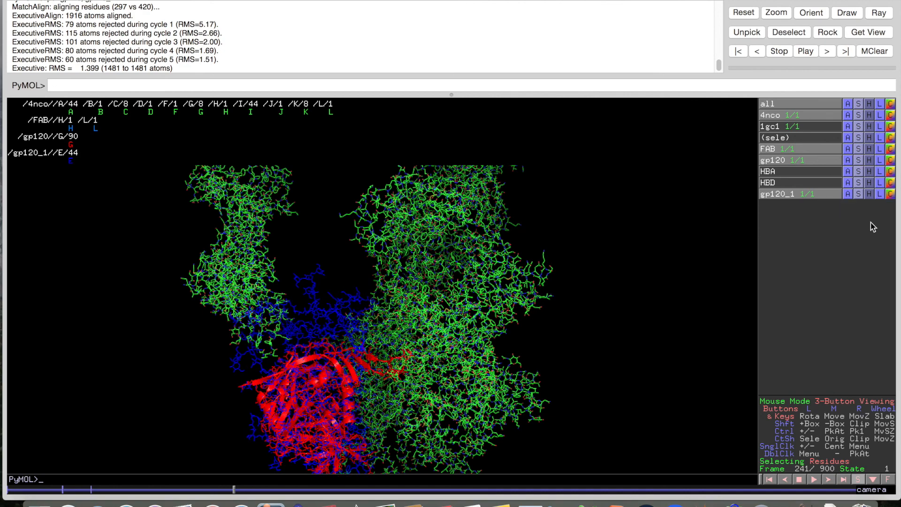
pyautogui.click(858, 196)
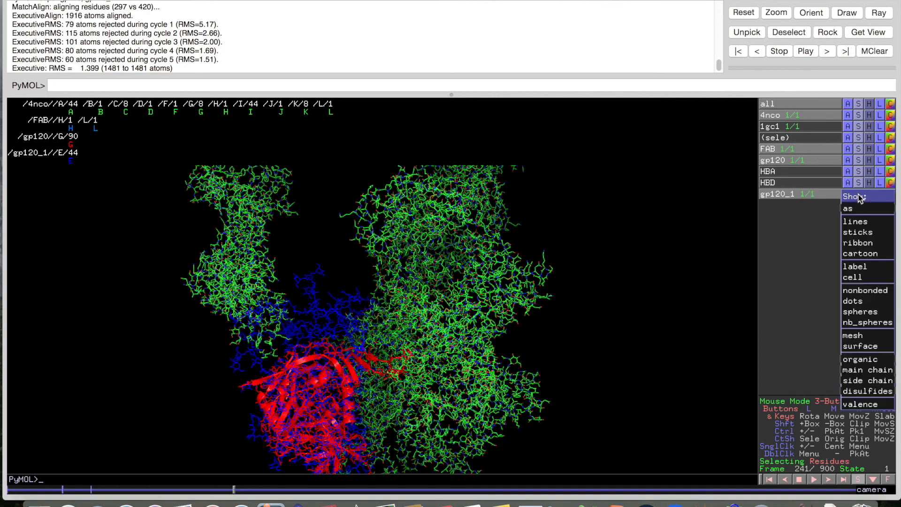
pyautogui.click(874, 257)
# Rotate, pan and zoom to compare the overlapping red and blue cartoons
pyautogui.moveTo(736, 289); pyautogui.dragTo(399, 373)
pyautogui.moveTo(399, 373); pyautogui.dragTo(426, 289, button='middle')
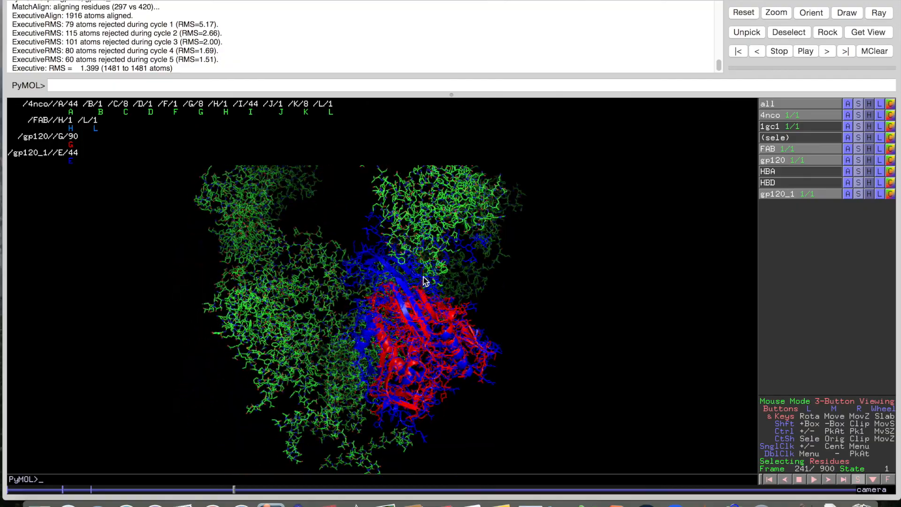
pyautogui.moveTo(424, 301); pyautogui.dragTo(418, 386, button='right')
pyautogui.moveTo(440, 281); pyautogui.dragTo(427, 386, button='right')
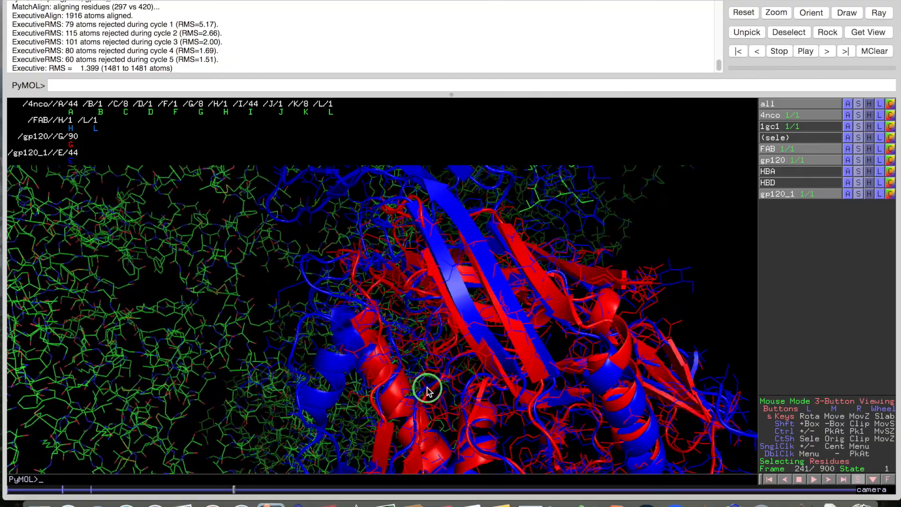
pyautogui.moveTo(475, 320); pyautogui.dragTo(499, 332)
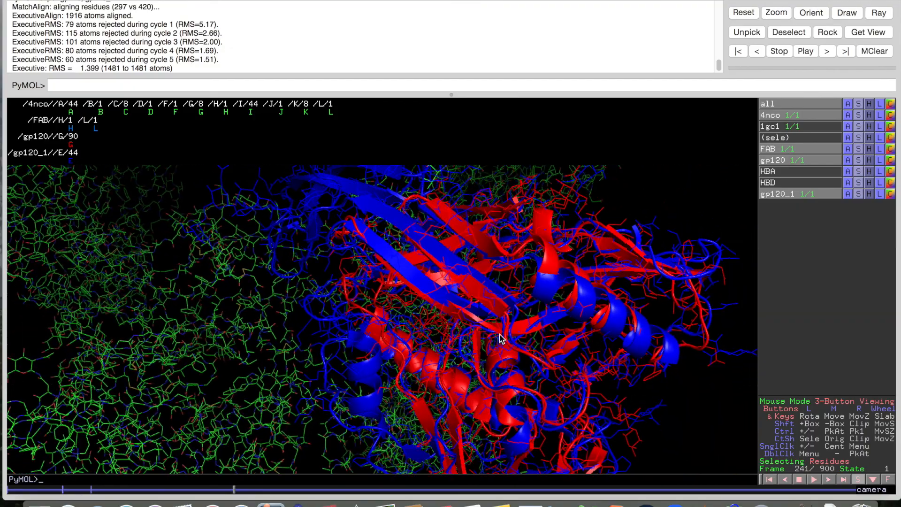
pyautogui.moveTo(505, 336); pyautogui.dragTo(516, 293, button='middle')
pyautogui.moveTo(483, 290); pyautogui.dragTo(452, 370, button='right')
pyautogui.moveTo(452, 370); pyautogui.dragTo(358, 378, button='middle')
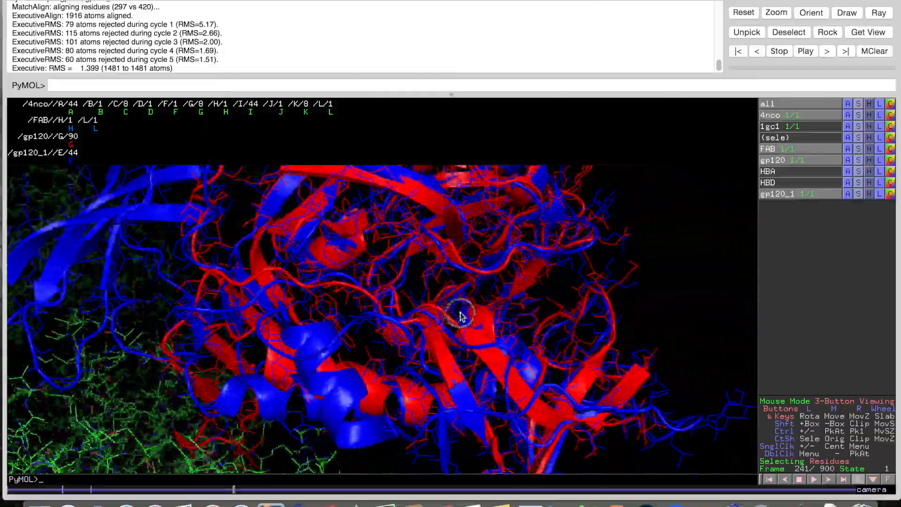